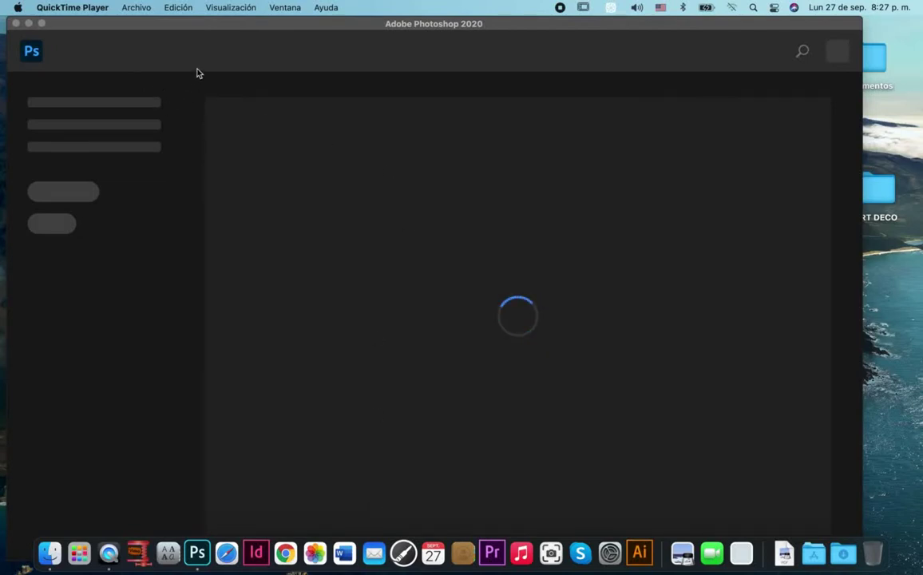
Create a new Letter-preset 11 × 8 inch, 300 ppi landscape print document titled with the author's name
{"action": "left_click", "coordinate": [108, 8]}
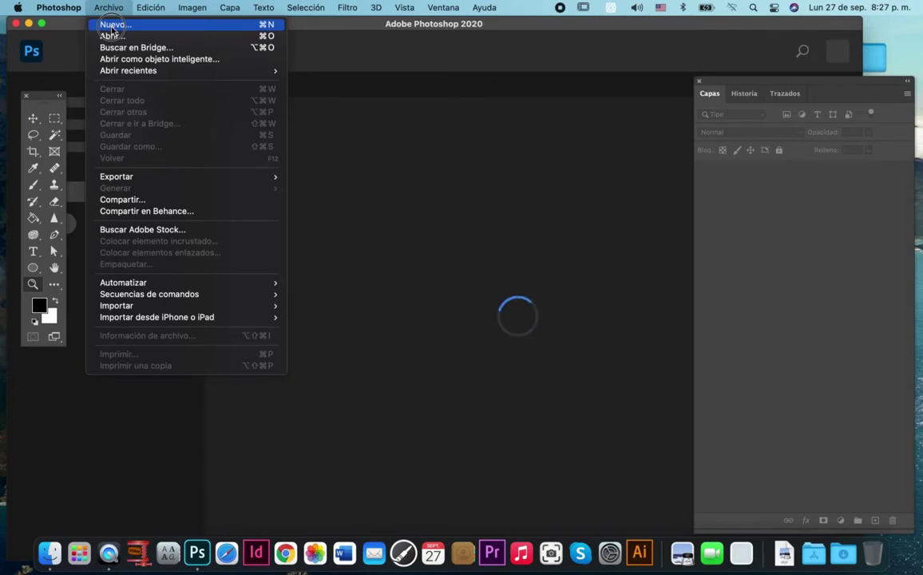
{"action": "left_click", "coordinate": [112, 26]}
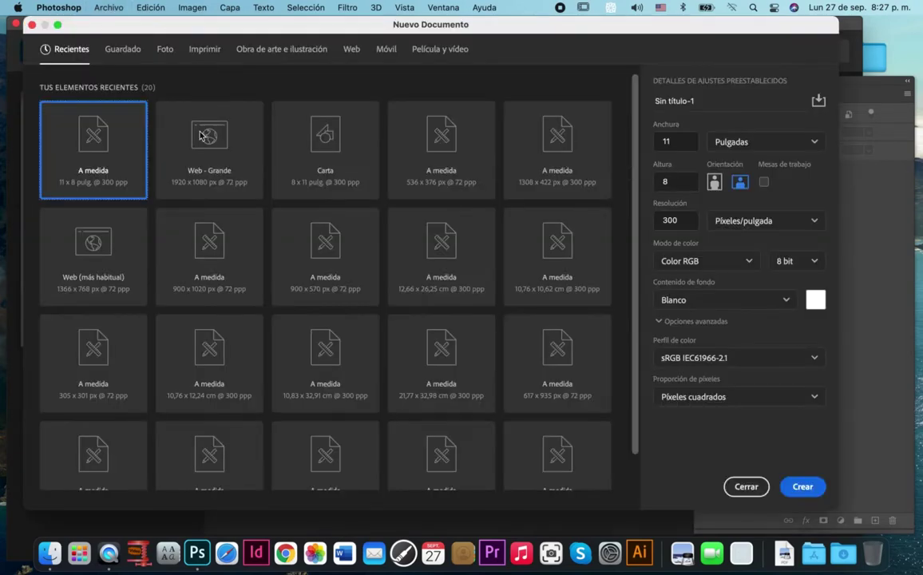
{"action": "left_click", "coordinate": [202, 51]}
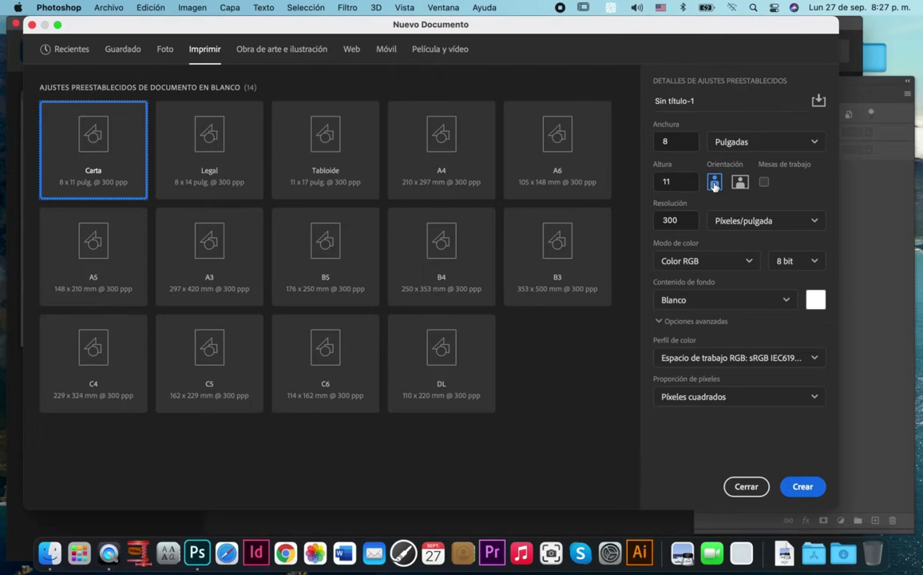
{"action": "left_click", "coordinate": [715, 184]}
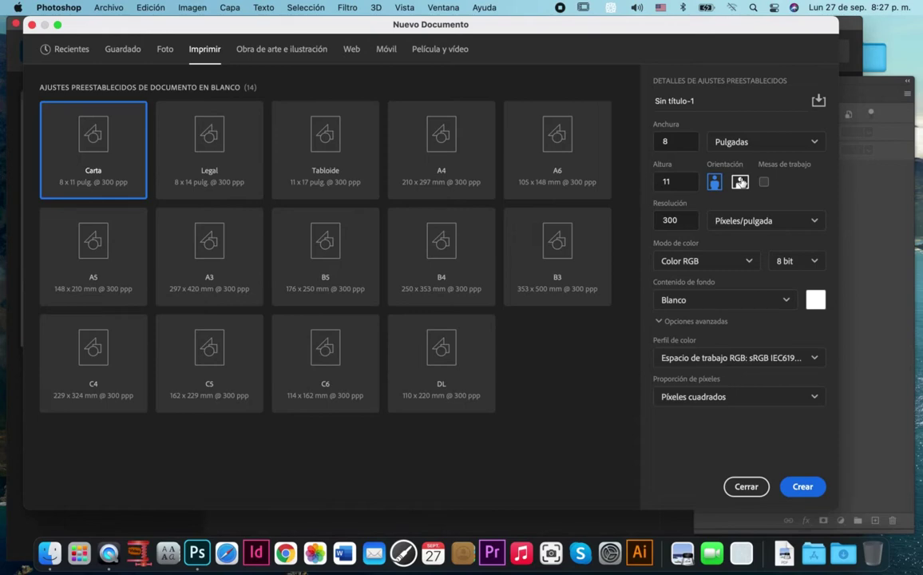
{"action": "left_click", "coordinate": [740, 182]}
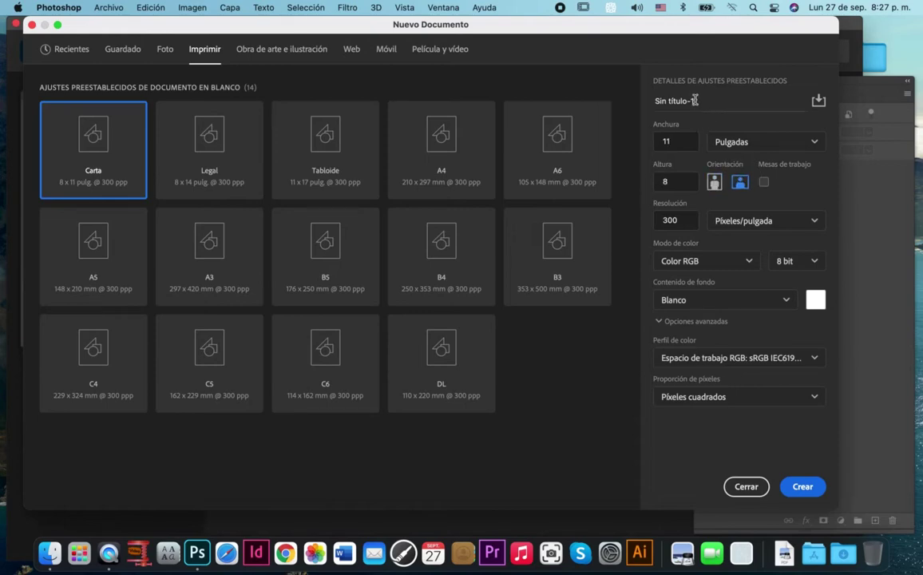
{"action": "left_click", "coordinate": [694, 100]}
{"action": "type", "text": "06FRANCISCOVILLAZON"}
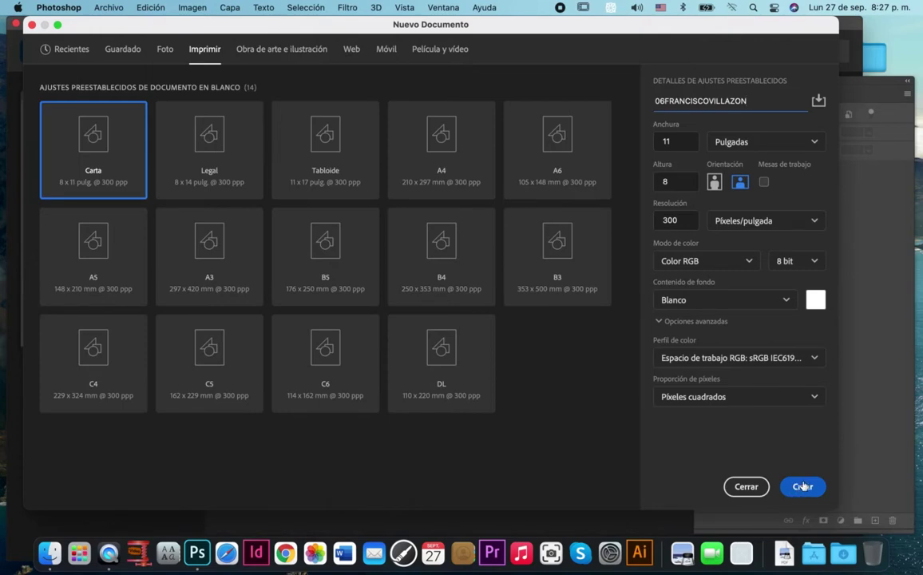
{"action": "left_click", "coordinate": [803, 488]}
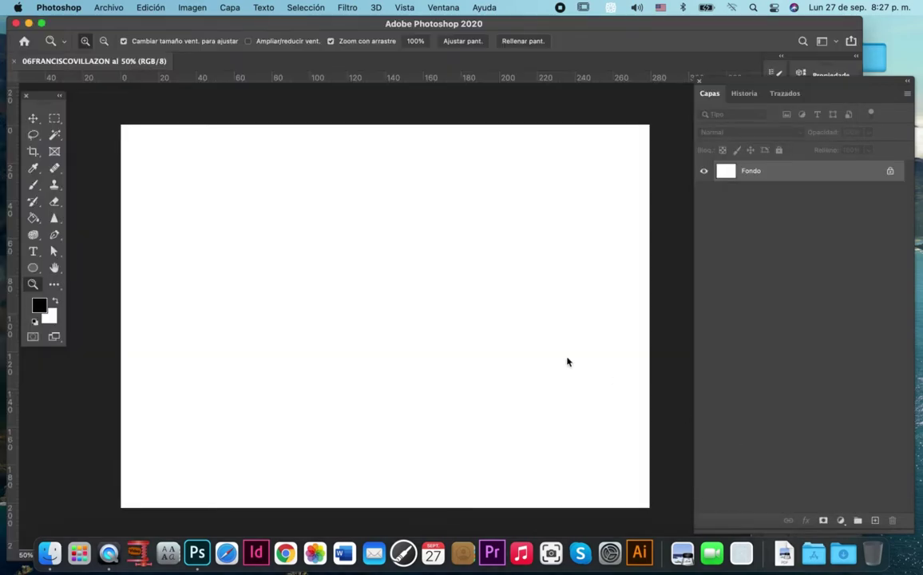
Open page 4 of Bases Dibujos Planos.pdf from the Desktop
{"action": "left_click_drag", "start_coordinate": [178, 17], "coordinate": [173, 17]}
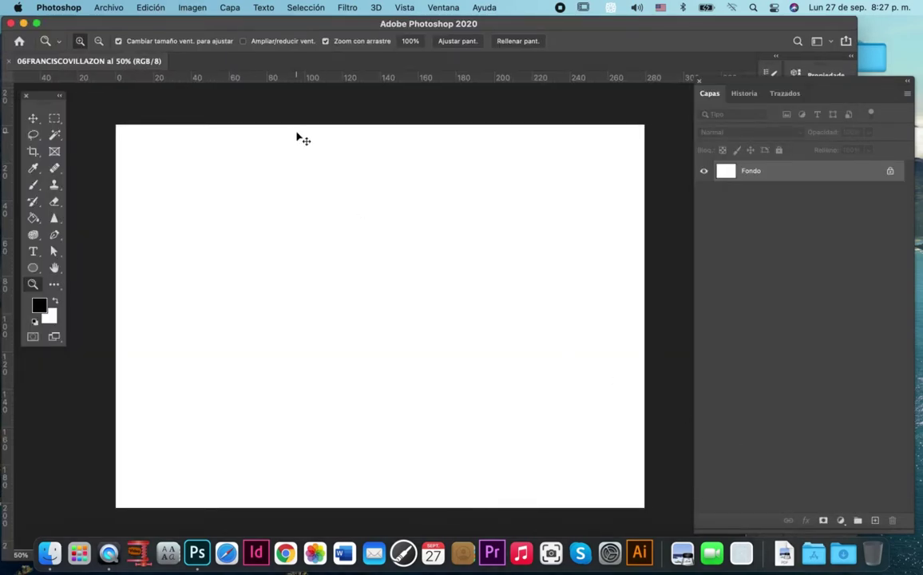
{"action": "key", "text": "super+s"}
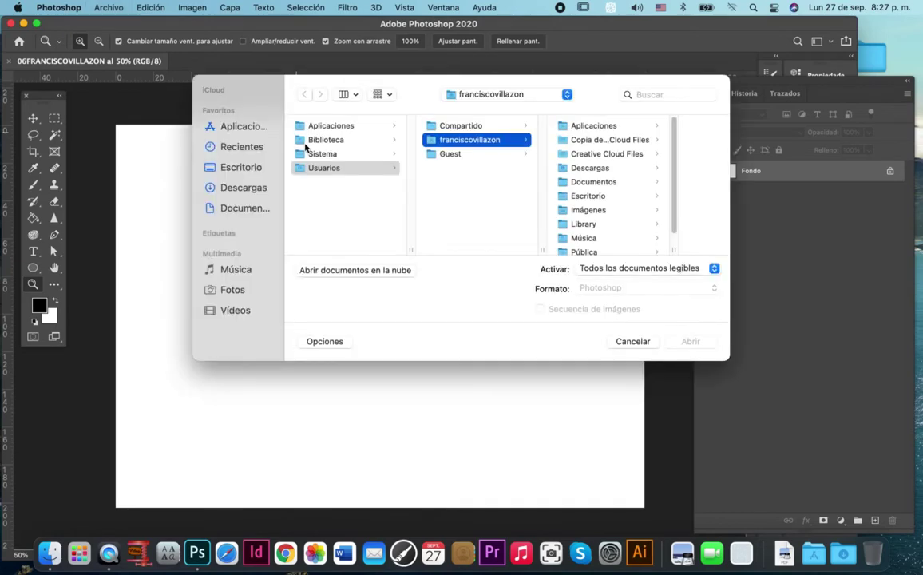
{"action": "key", "text": "super+shift+d"}
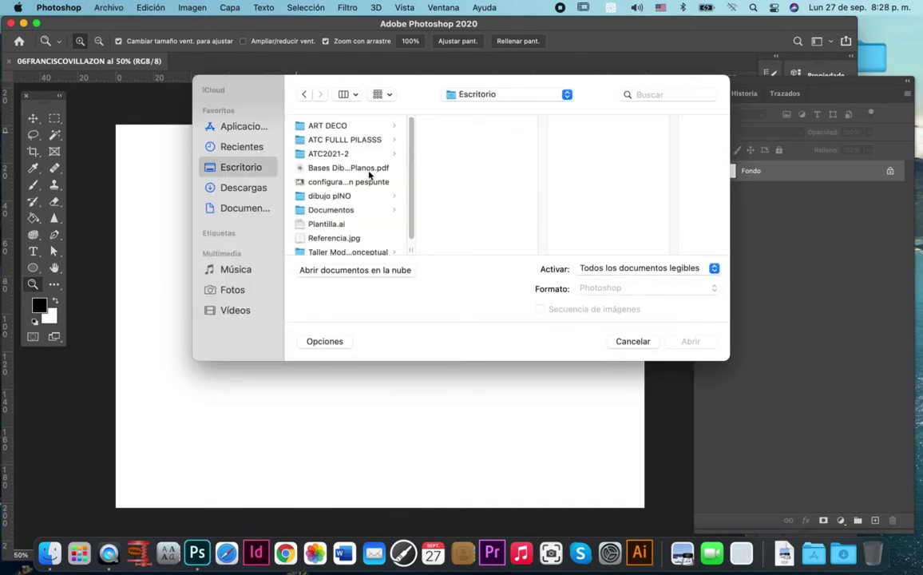
{"action": "left_click", "coordinate": [367, 169]}
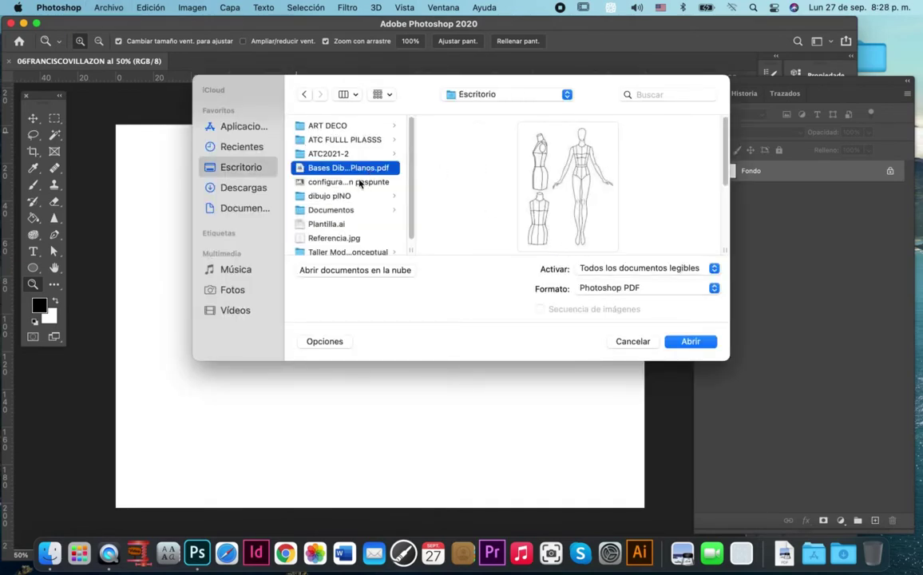
{"action": "left_click", "coordinate": [690, 341]}
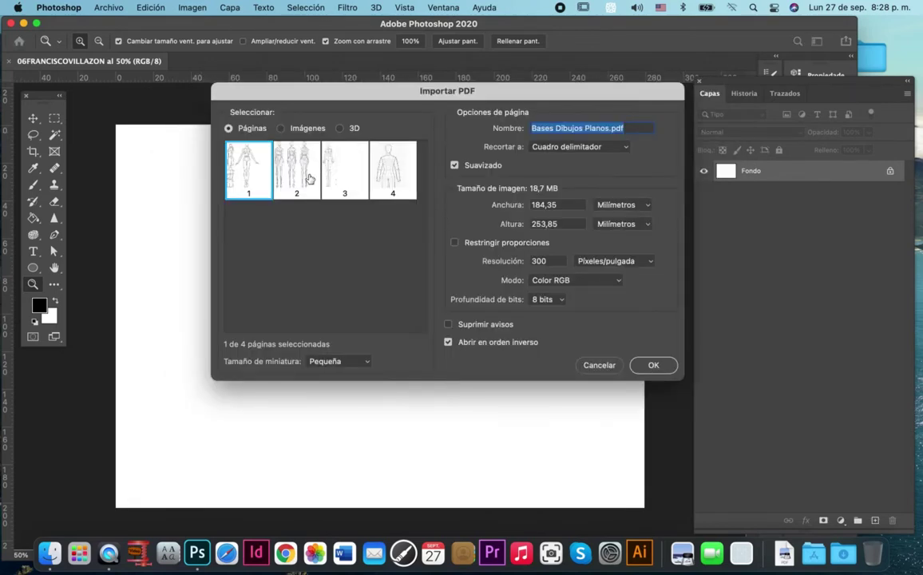
{"action": "left_click", "coordinate": [385, 176]}
{"action": "key", "text": "Return"}
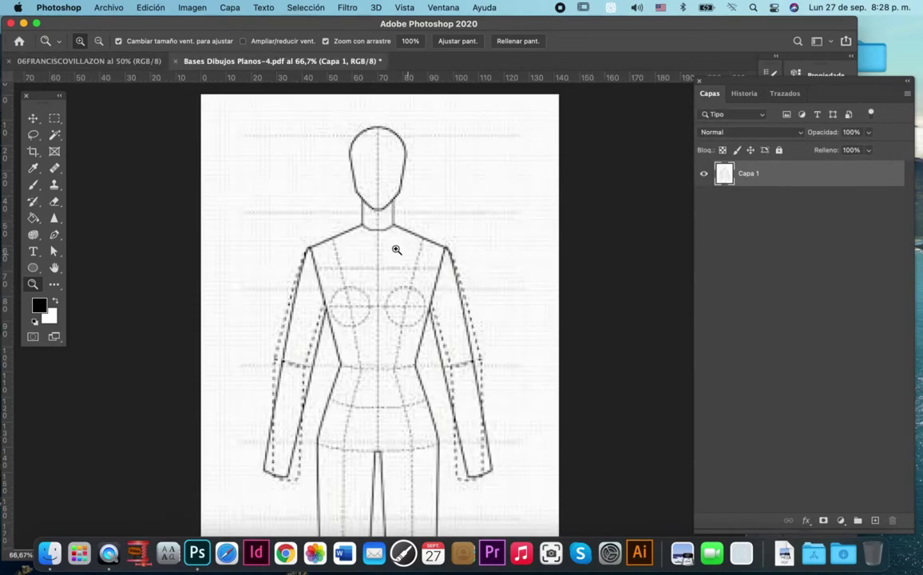
Copy the whole page, close the PDF without saving, and paste it into the new document
{"action": "key", "text": "ctrl+a"}
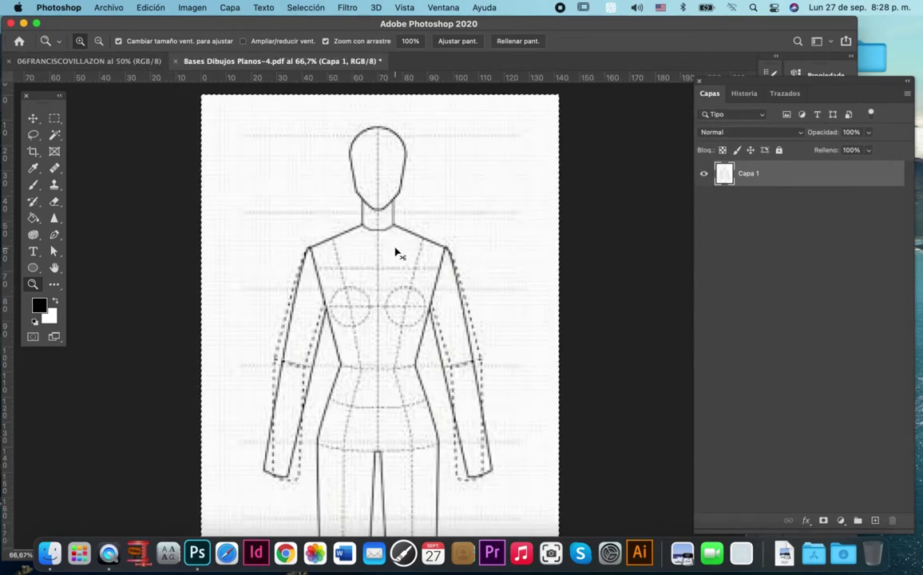
{"action": "key", "text": "ctrl+w"}
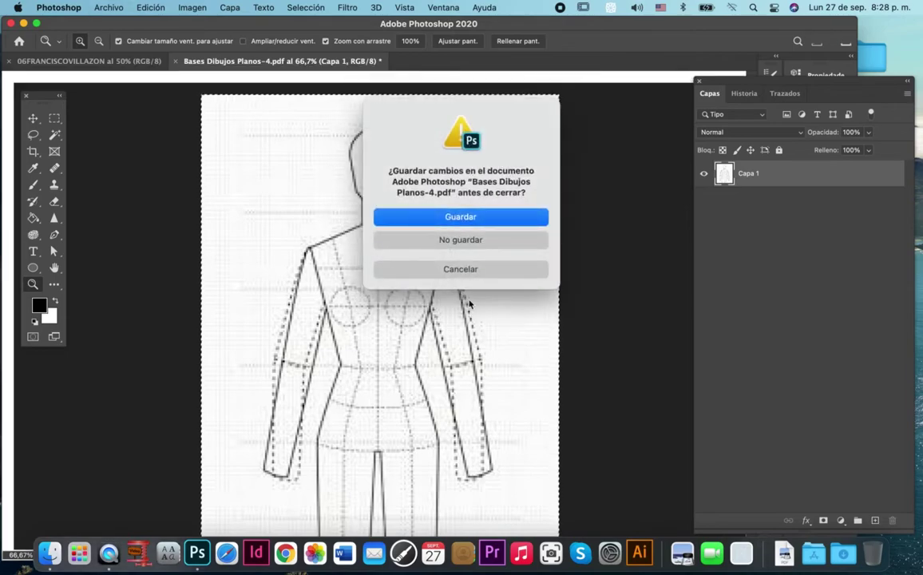
{"action": "left_click", "coordinate": [439, 242]}
{"action": "key", "text": "ctrl+v"}
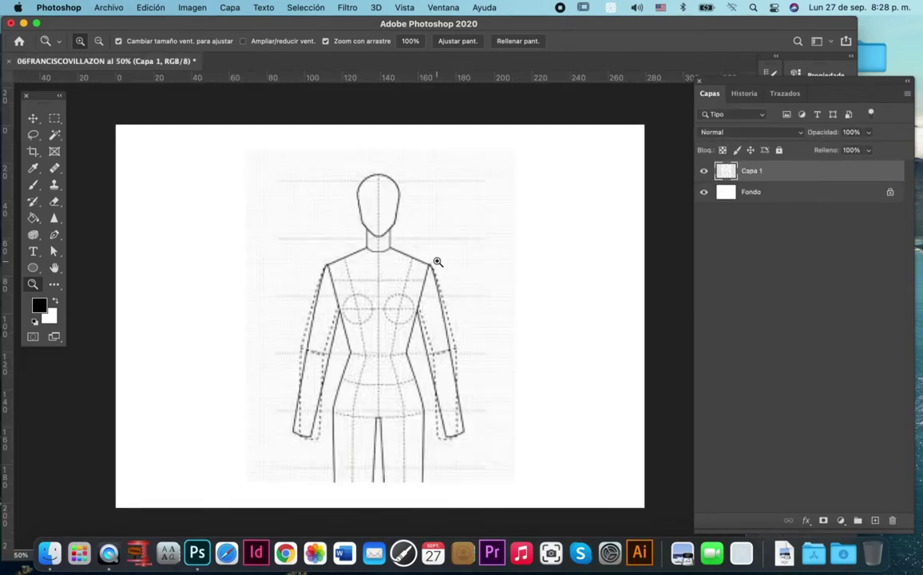
Nudge the figure slightly left, set Capa 1 to 33% opacity, and lock it completely
{"action": "key", "text": "v"}
{"action": "mouse_move", "coordinate": [398, 299]}
{"action": "left_mouse_down"}
{"action": "mouse_move", "coordinate": [316, 292]}
{"action": "mouse_move", "coordinate": [402, 270]}
{"action": "mouse_move", "coordinate": [377, 282]}
{"action": "mouse_move", "coordinate": [389, 289]}
{"action": "left_mouse_up"}
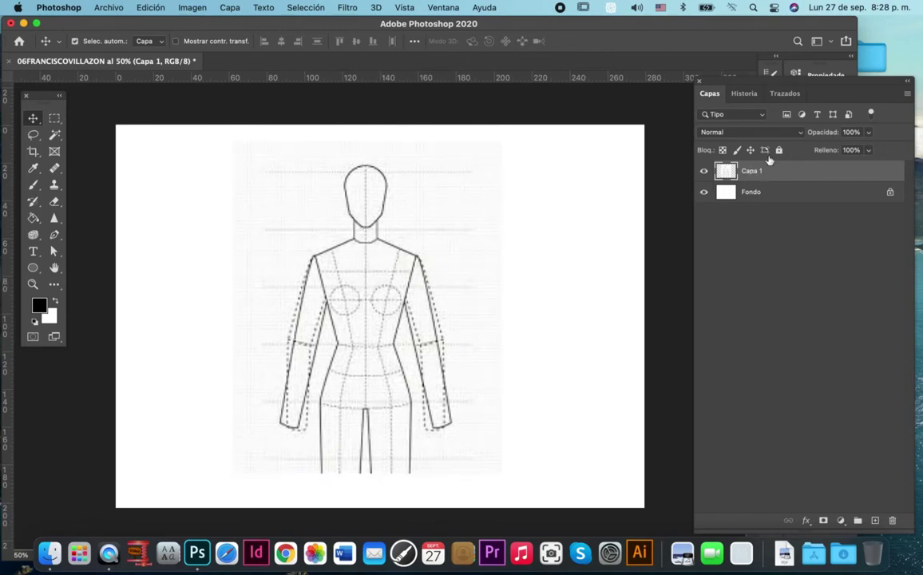
{"action": "left_click", "coordinate": [870, 132]}
{"action": "type", "text": "43"}
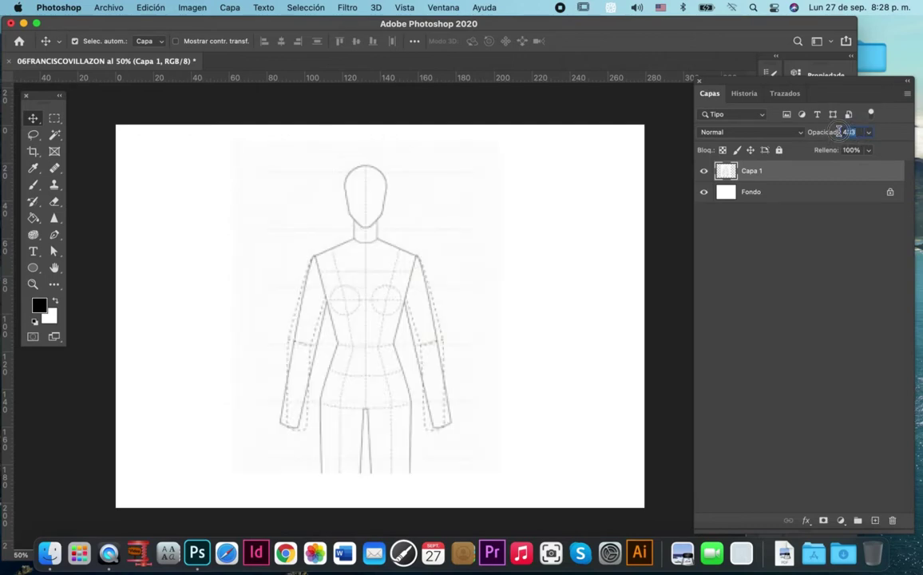
{"action": "key", "text": "BackSpace"}
{"action": "key", "text": "BackSpace"}
{"action": "type", "text": "33"}
{"action": "key", "text": "Return"}
{"action": "left_click", "coordinate": [780, 151]}
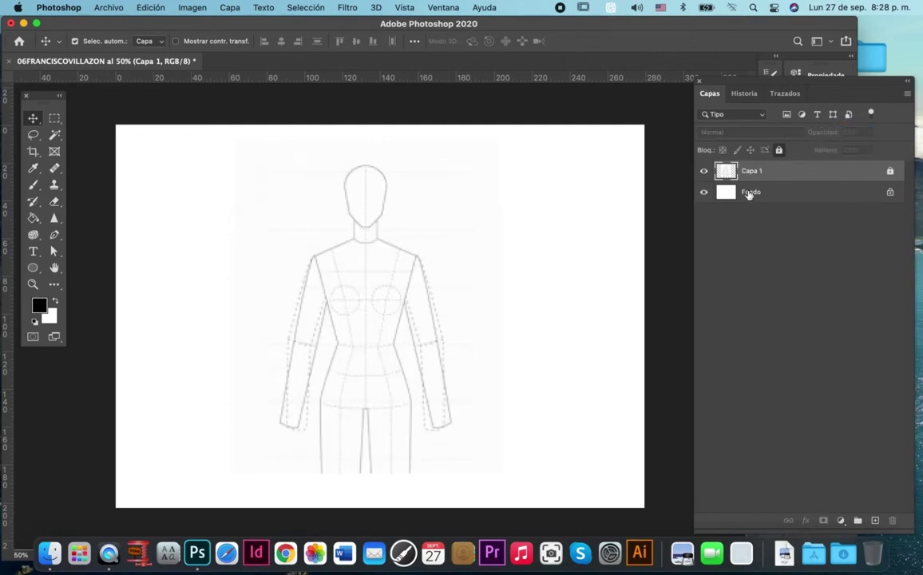
{"action": "key", "text": "super+o"}
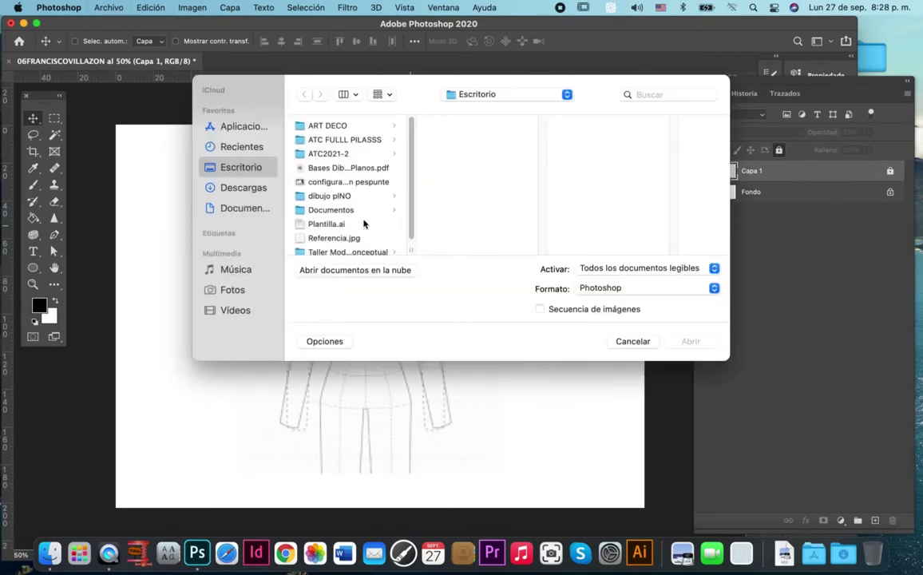
Copy the blazer image from Referencia.jpg into the main document
{"action": "scroll", "coordinate": [406, 201], "scroll_direction": "down", "scroll_amount": 1}
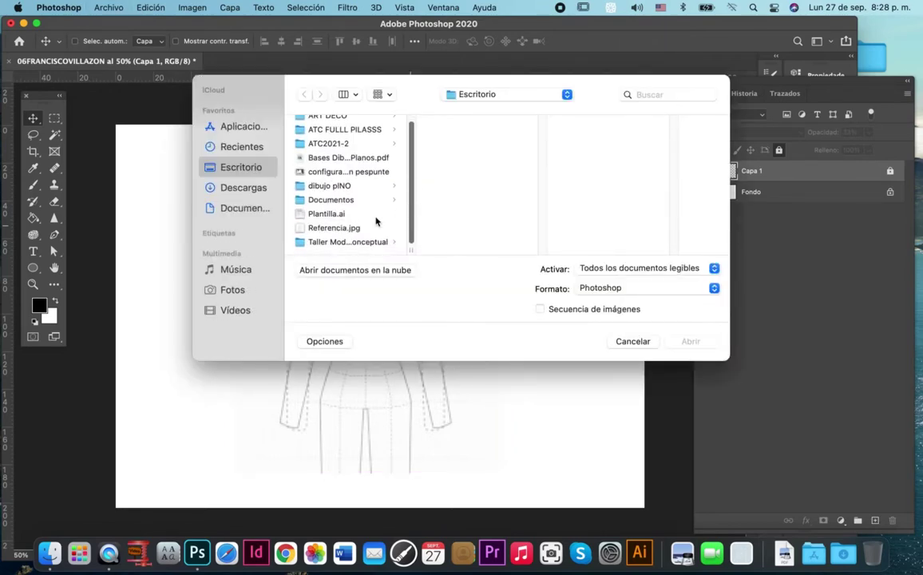
{"action": "left_click", "coordinate": [334, 228]}
{"action": "left_click", "coordinate": [688, 342]}
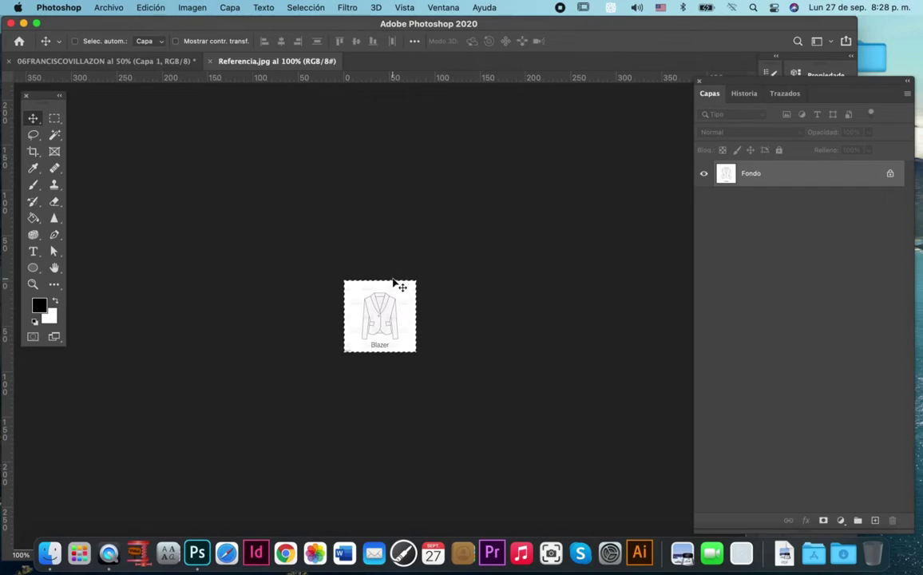
{"action": "key", "text": "super+w"}
{"action": "key", "text": "super+v"}
Place the blazer enlarged at the upper right as a locked layer named REFERENCIA
{"action": "mouse_move", "coordinate": [381, 322]}
{"action": "left_mouse_down"}
{"action": "mouse_move", "coordinate": [529, 190]}
{"action": "mouse_move", "coordinate": [628, 271]}
{"action": "left_mouse_up"}
{"action": "key", "text": "super+t"}
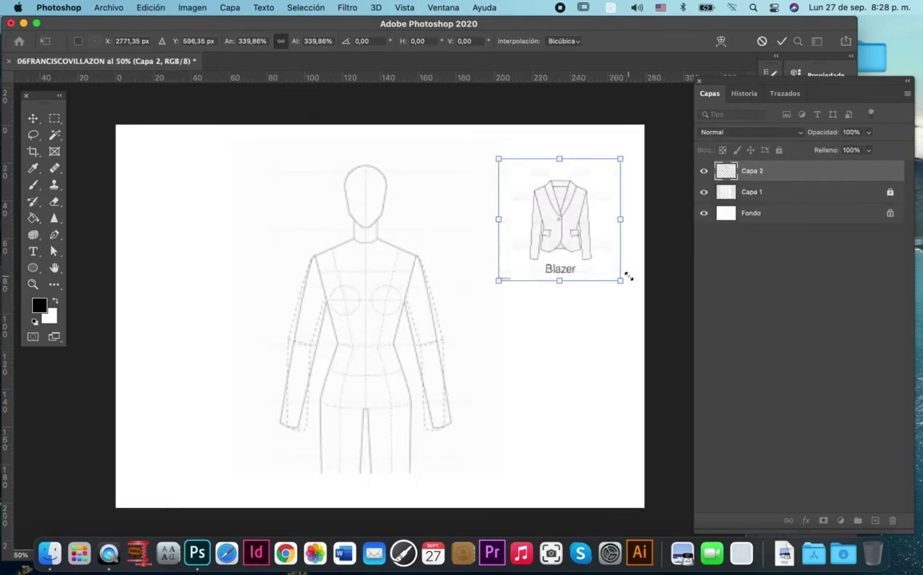
{"action": "key", "text": "Return"}
{"action": "double_click", "coordinate": [748, 171]}
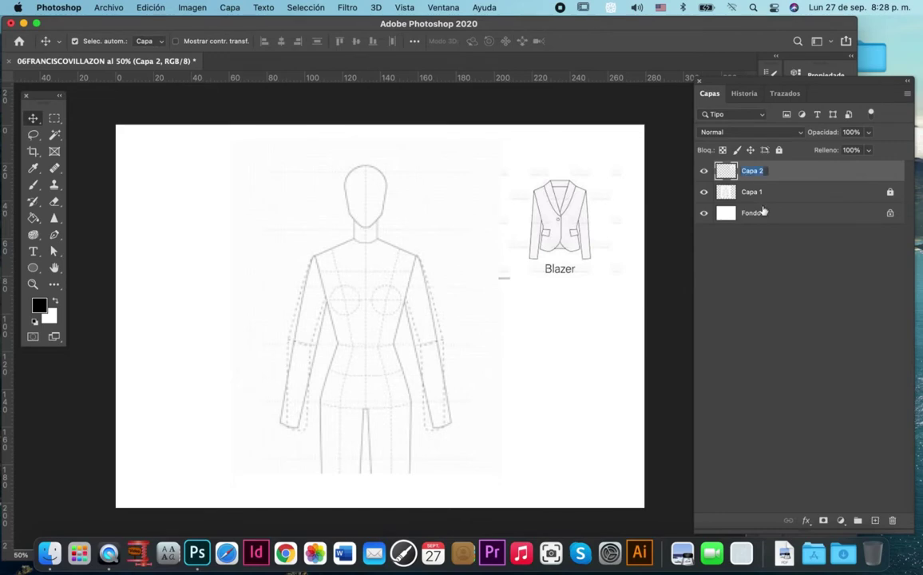
{"action": "type", "text": "REFERENCIA"}
{"action": "key", "text": "Return"}
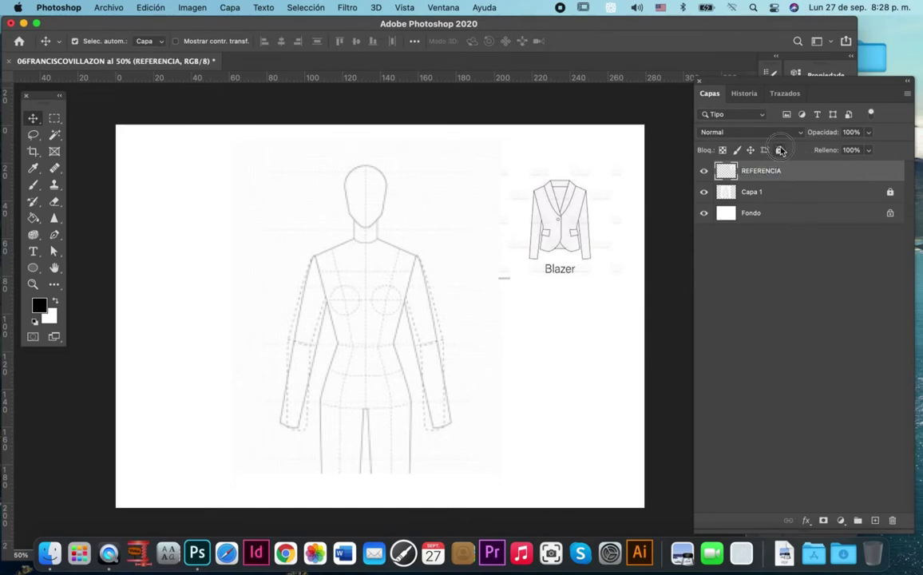
{"action": "left_click", "coordinate": [779, 150]}
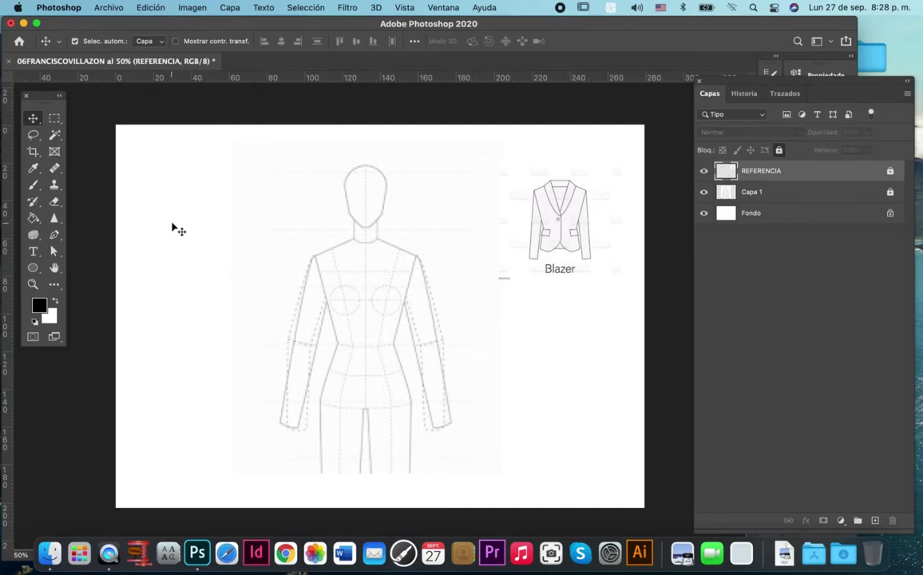
Show the rulers and set a vertical guide on the figure's centre line at about 132 mm
{"action": "key", "text": "super"}
{"action": "key", "text": "super+r"}
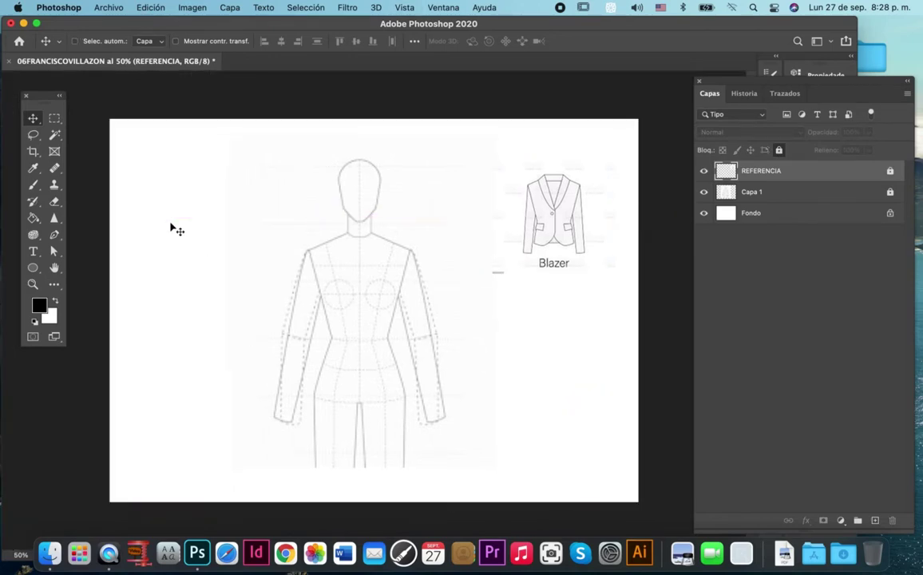
{"action": "key", "text": "super+r"}
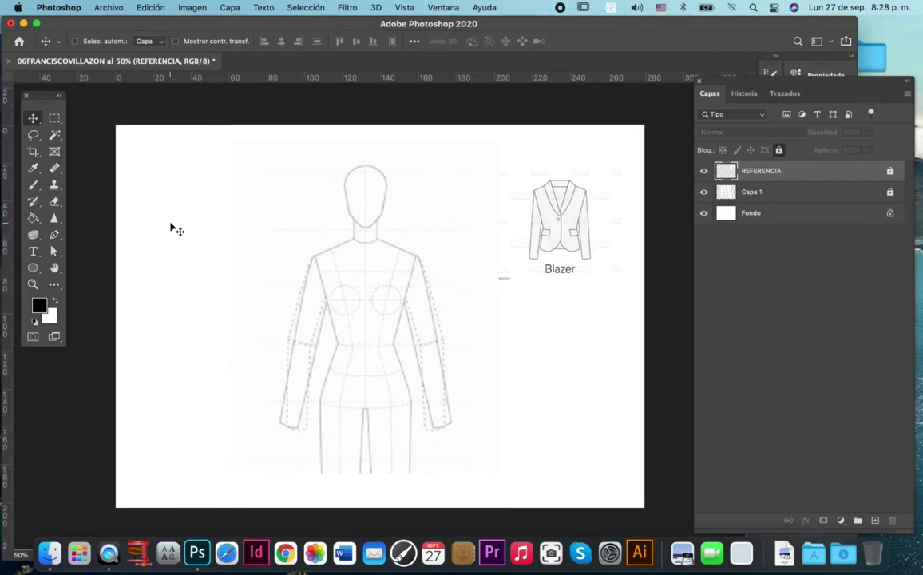
{"action": "key", "text": "super"}
{"action": "left_click_drag", "start_coordinate": [32, 116], "coordinate": [79, 118]}
{"action": "left_click", "coordinate": [79, 119]}
{"action": "left_click_drag", "start_coordinate": [8, 135], "coordinate": [367, 200]}
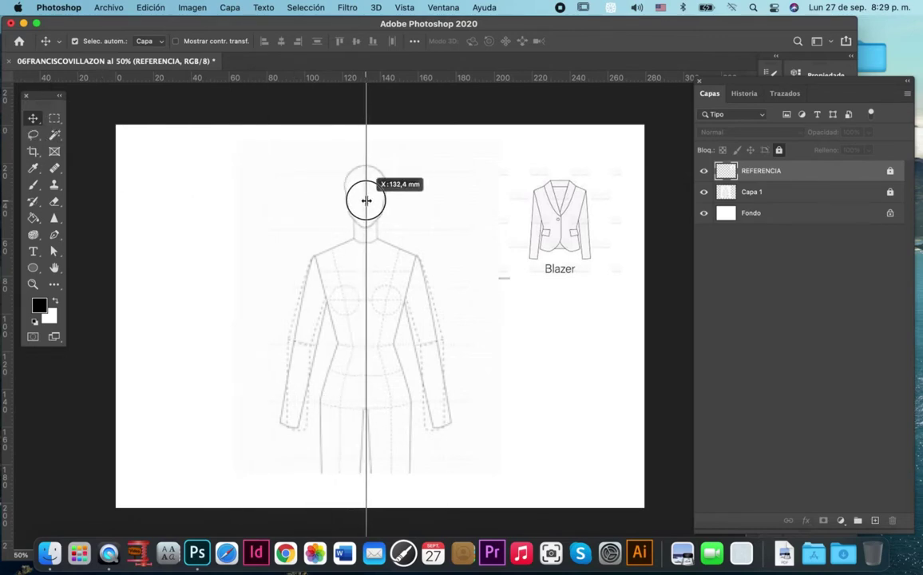
{"action": "left_click_drag", "start_coordinate": [366, 200], "coordinate": [367, 200]}
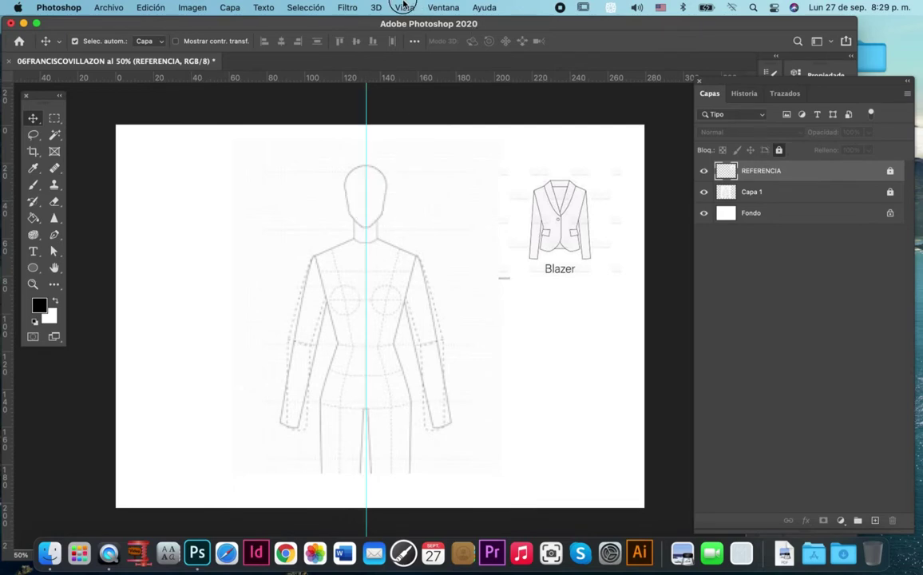
Lock the guides and zoom in on the figure
{"action": "left_click", "coordinate": [404, 7]}
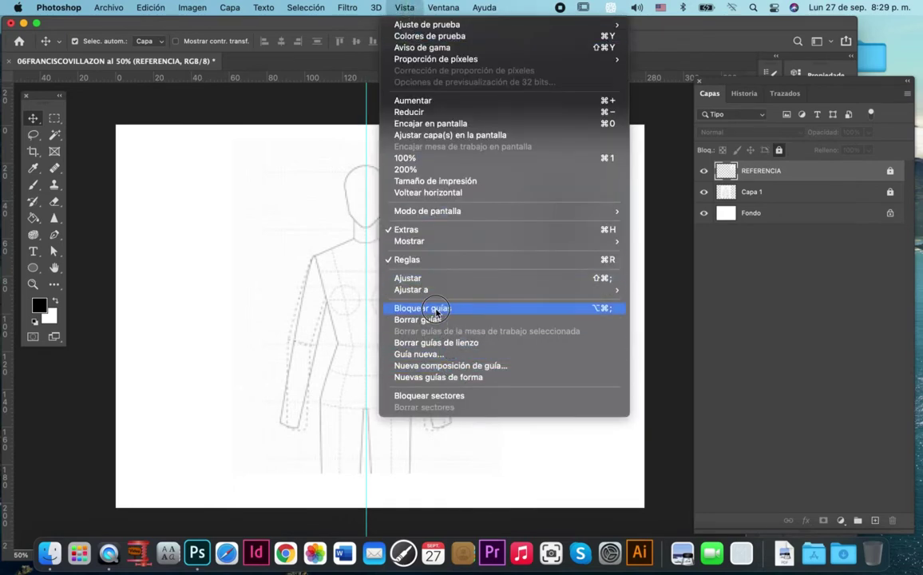
{"action": "left_click", "coordinate": [436, 313]}
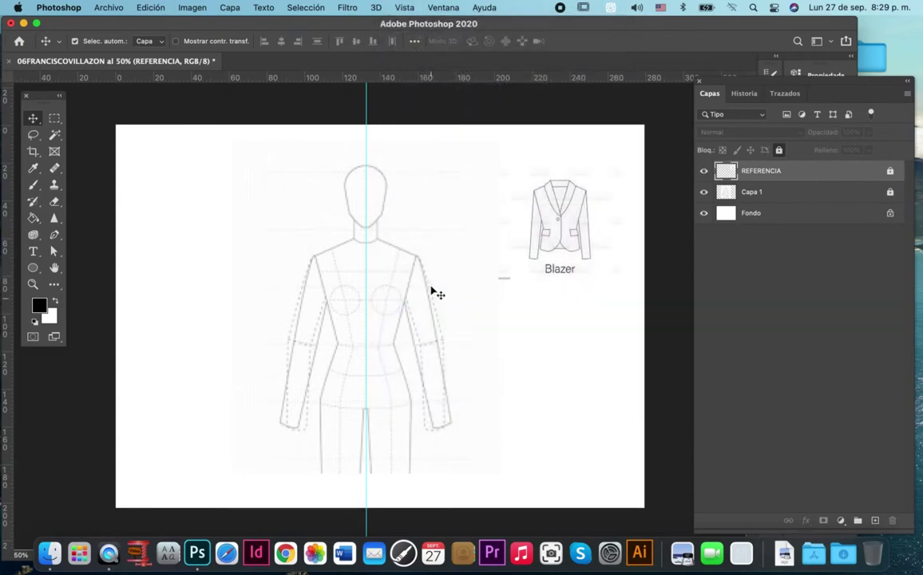
{"action": "key", "text": "z"}
{"action": "left_click", "coordinate": [434, 259]}
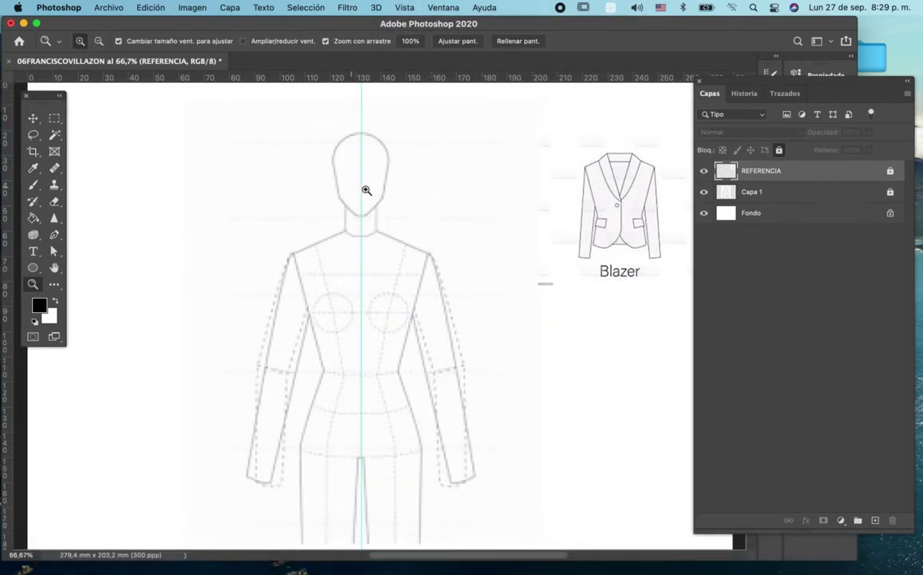
Set the Pen tool to Shape mode with no fill and a 2 pt stroke width
{"action": "key", "text": "p"}
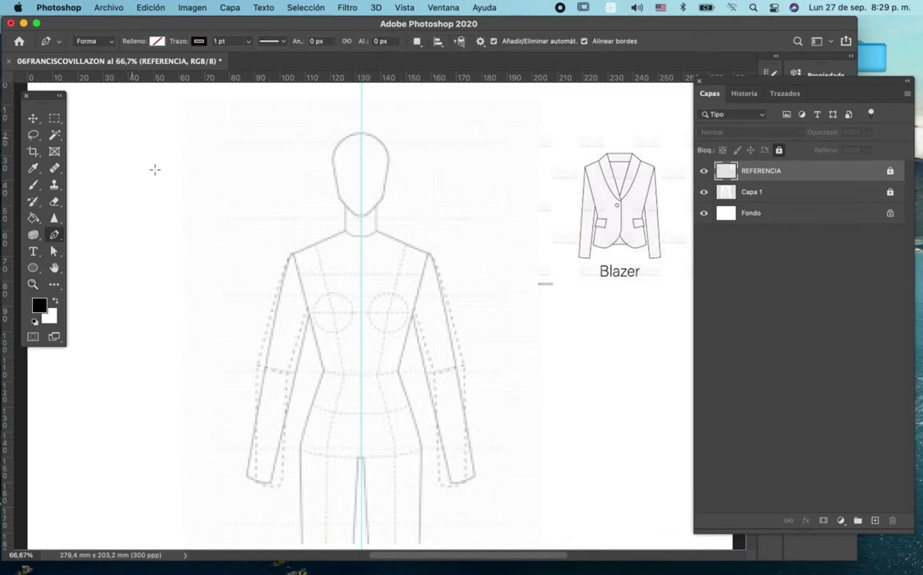
{"action": "left_click", "coordinate": [102, 40]}
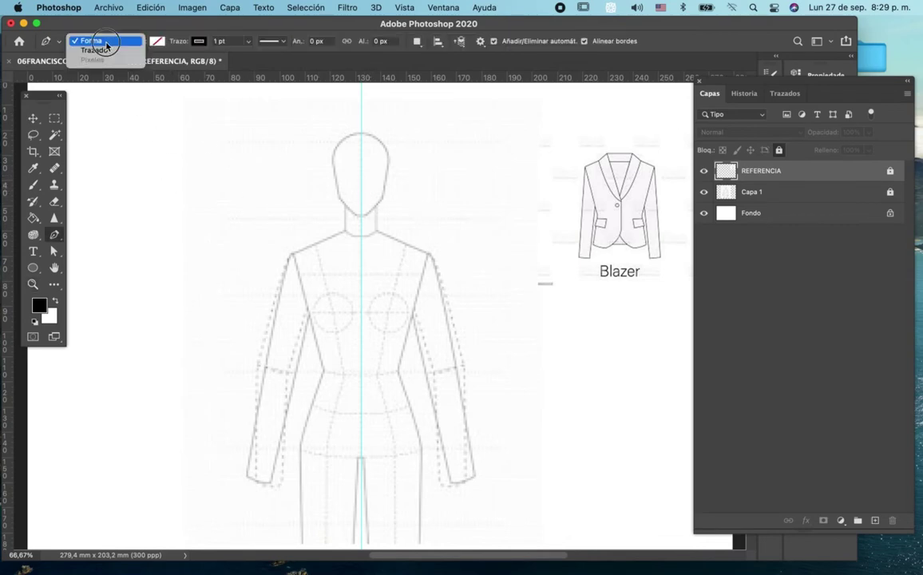
{"action": "left_click", "coordinate": [104, 40]}
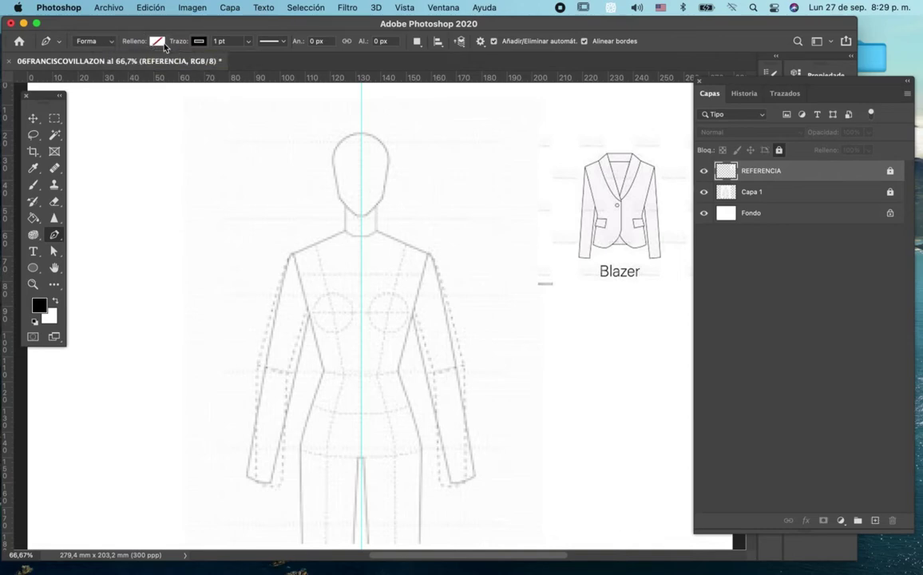
{"action": "left_click", "coordinate": [237, 41]}
{"action": "type", "text": "2"}
Draw the lapel from neck centre to neck side, down to centre chest, curving back toward the shoulder
{"action": "left_click", "coordinate": [362, 225]}
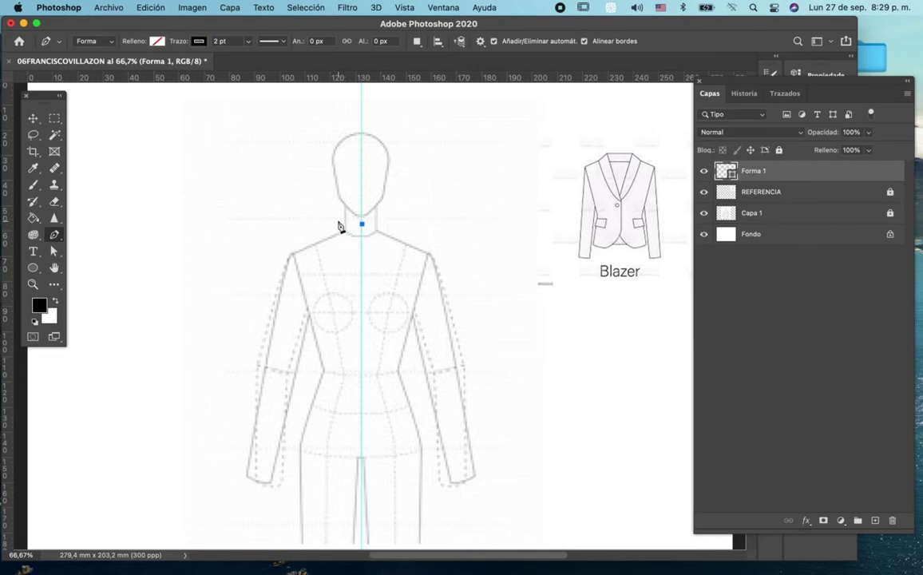
{"action": "left_click", "coordinate": [343, 220]}
{"action": "key", "text": "ctrl+z"}
{"action": "left_click", "coordinate": [346, 223]}
{"action": "key", "text": "ctrl+z"}
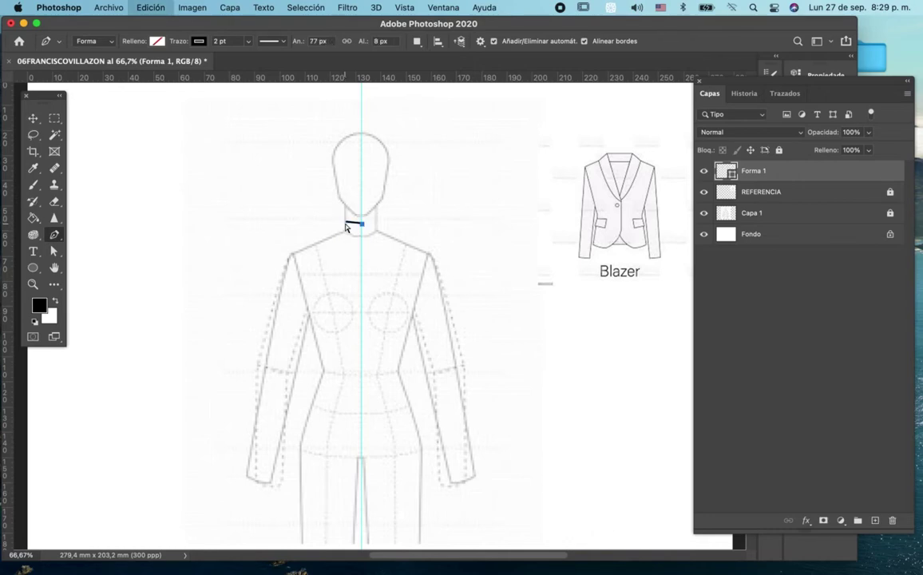
{"action": "left_click", "coordinate": [344, 224]}
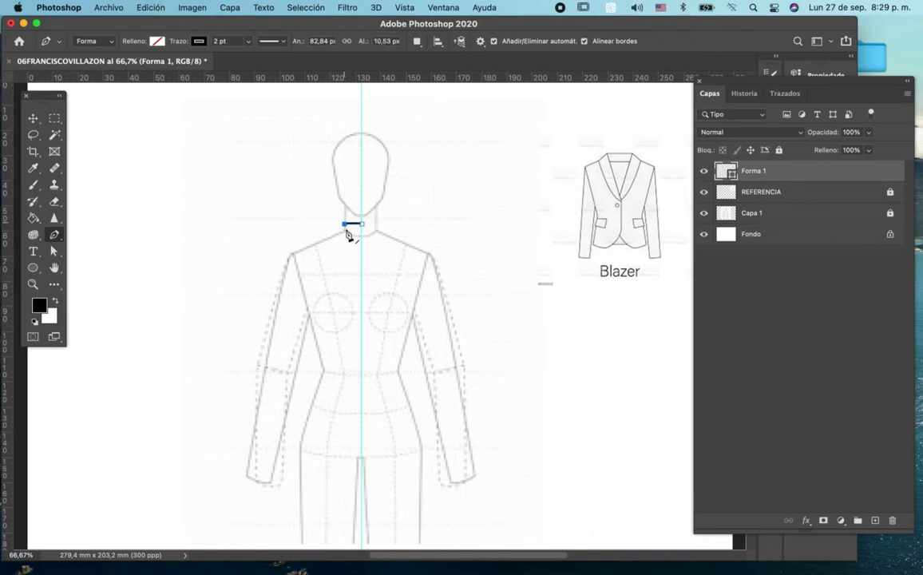
{"action": "left_click", "coordinate": [360, 346]}
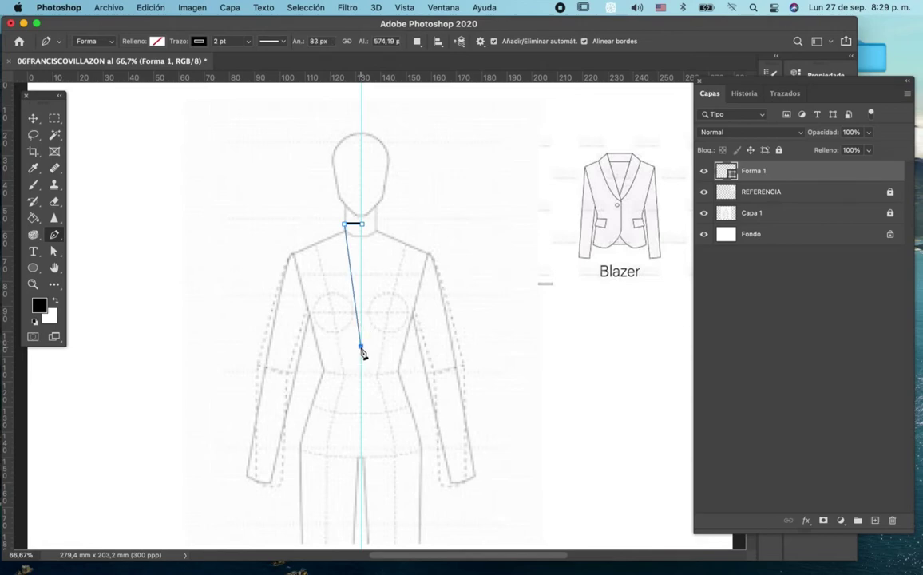
{"action": "mouse_move", "coordinate": [320, 242]}
{"action": "left_mouse_down"}
{"action": "mouse_move", "coordinate": [312, 217]}
{"action": "mouse_move", "coordinate": [320, 228]}
{"action": "left_mouse_up"}
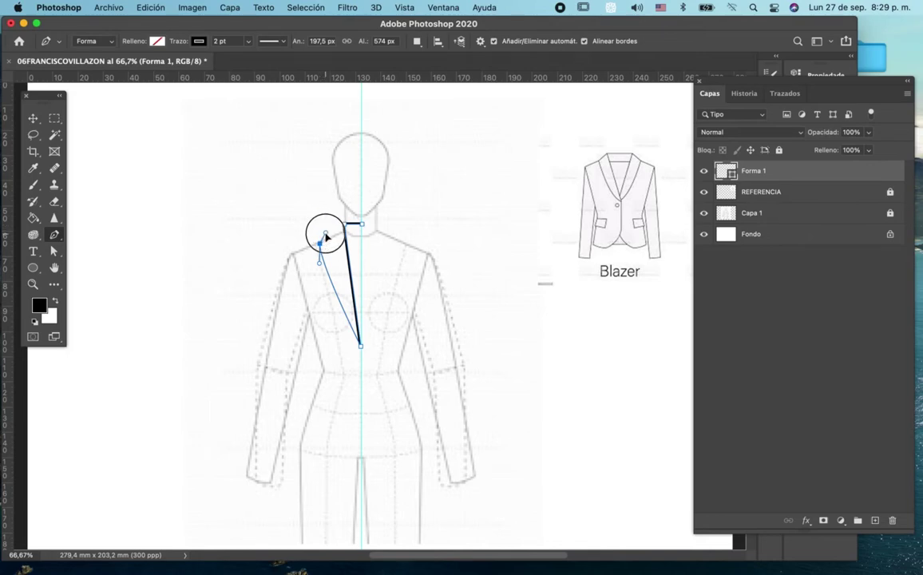
{"action": "left_click_drag", "start_coordinate": [320, 228], "coordinate": [343, 227]}
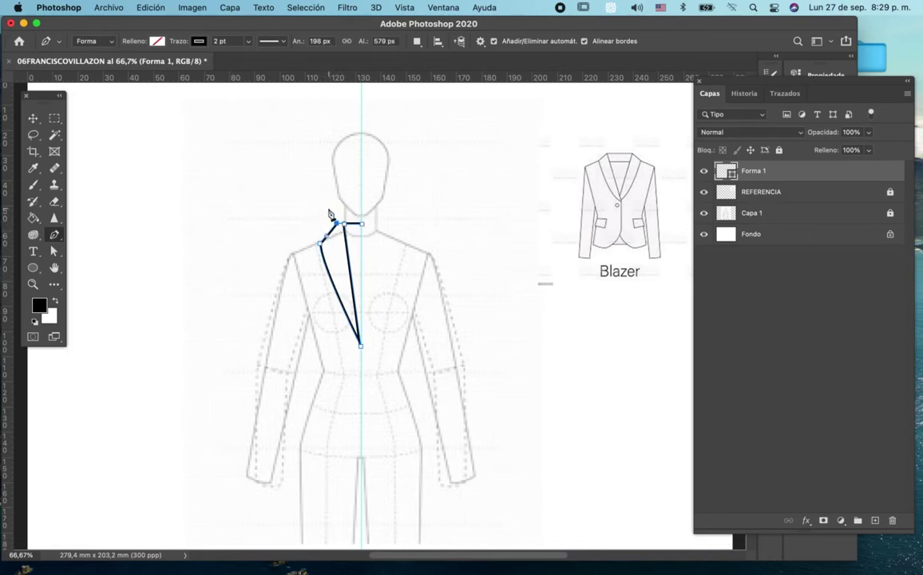
Finish the lapel path's top end and begin a new outline at the lapel's outer corner
{"action": "left_click", "coordinate": [328, 208]}
{"action": "key", "text": "ctrl+z"}
{"action": "left_click", "coordinate": [341, 226]}
{"action": "key", "text": "Escape"}
{"action": "left_click", "coordinate": [343, 224]}
{"action": "key", "text": "Escape"}
{"action": "left_click", "coordinate": [342, 226]}
{"action": "key", "text": "Escape"}
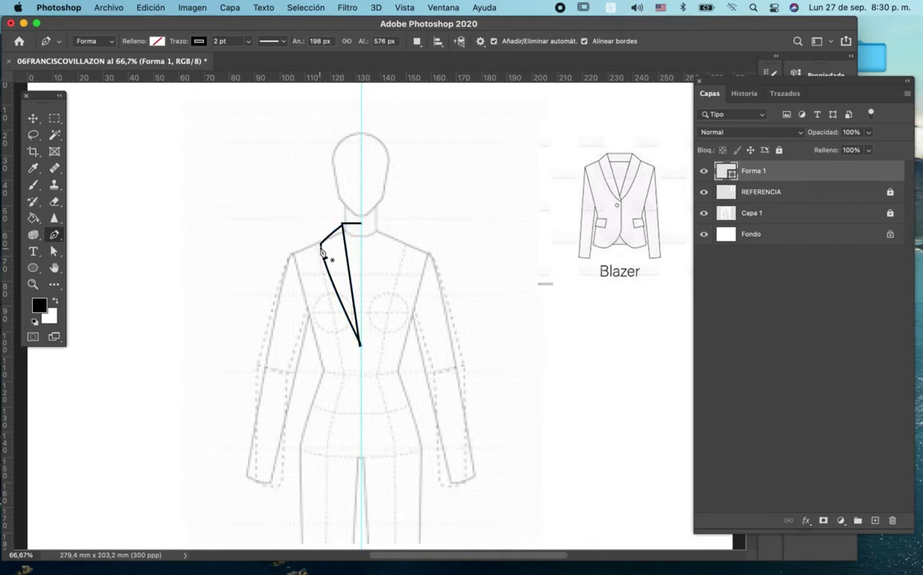
{"action": "left_click", "coordinate": [320, 243]}
Trace the left front panel from shoulder down the side to a curved hem, closing at the lapel bottom
{"action": "left_click", "coordinate": [291, 254]}
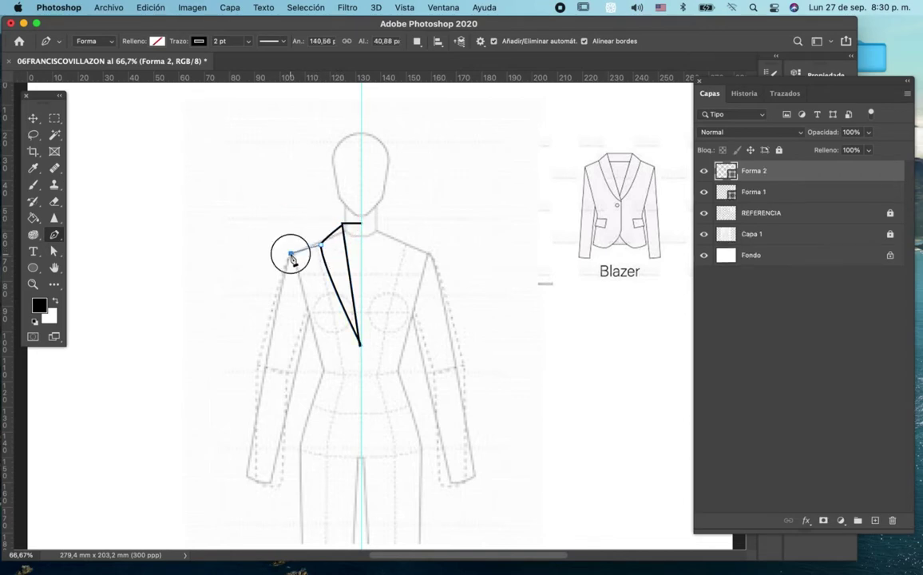
{"action": "left_click", "coordinate": [322, 369]}
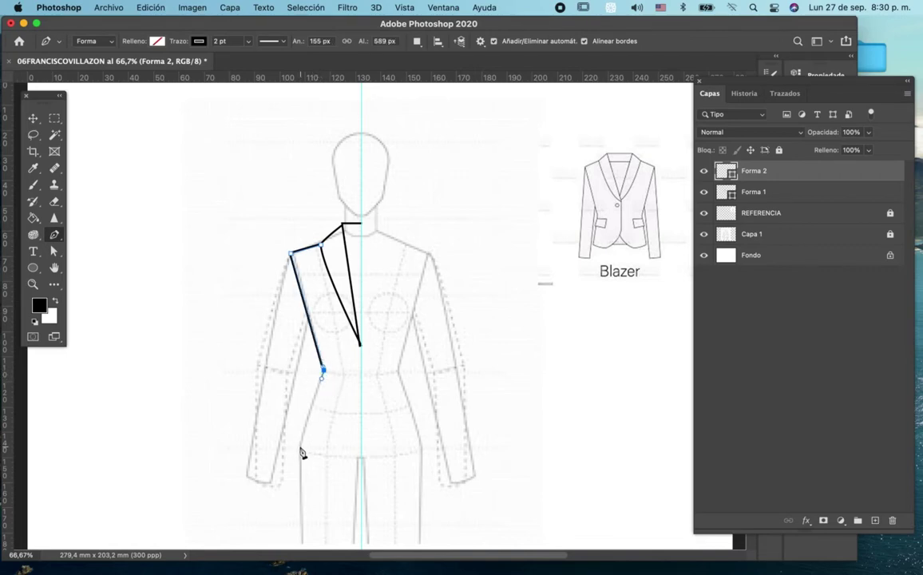
{"action": "left_click_drag", "start_coordinate": [300, 457], "coordinate": [303, 490]}
{"action": "left_click", "coordinate": [334, 460]}
{"action": "left_click_drag", "start_coordinate": [333, 460], "coordinate": [340, 457]}
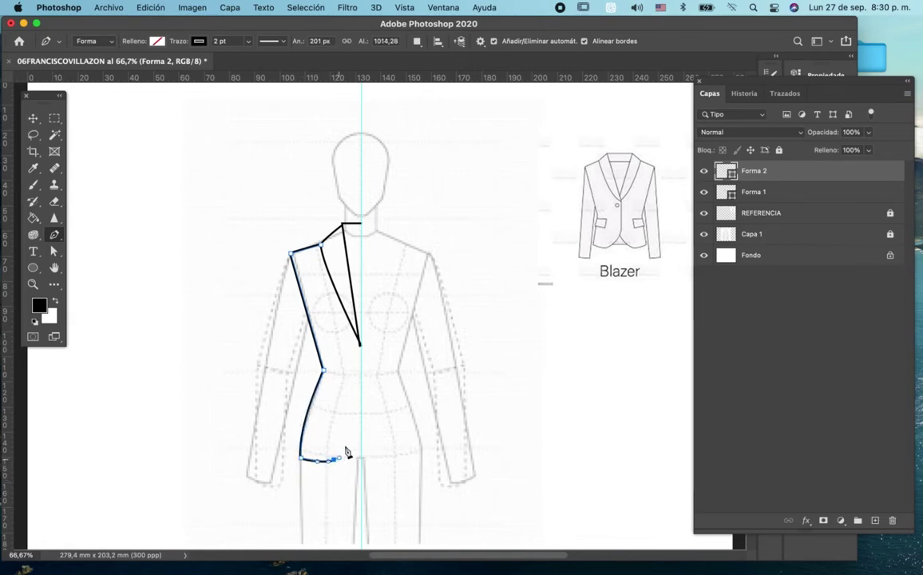
{"action": "left_click_drag", "start_coordinate": [361, 415], "coordinate": [362, 375]}
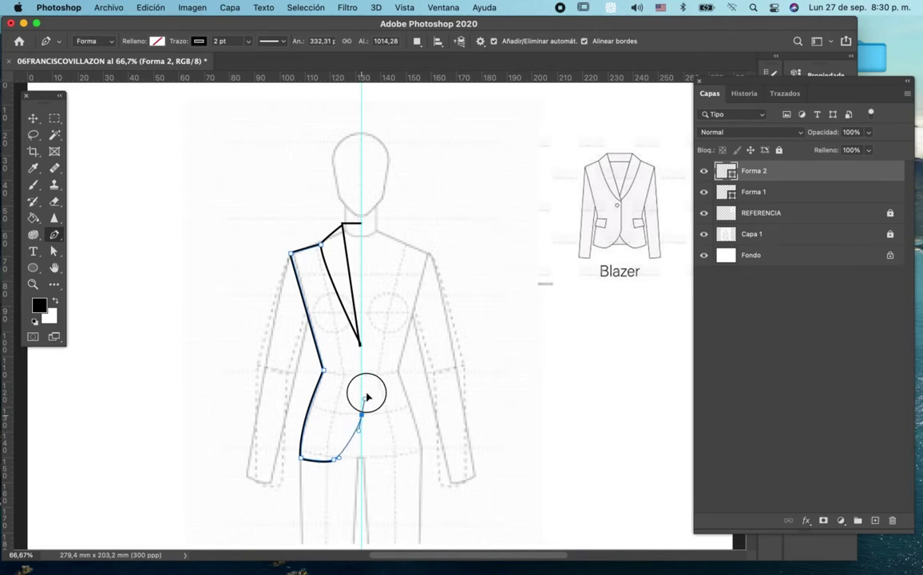
{"action": "left_click", "coordinate": [361, 352]}
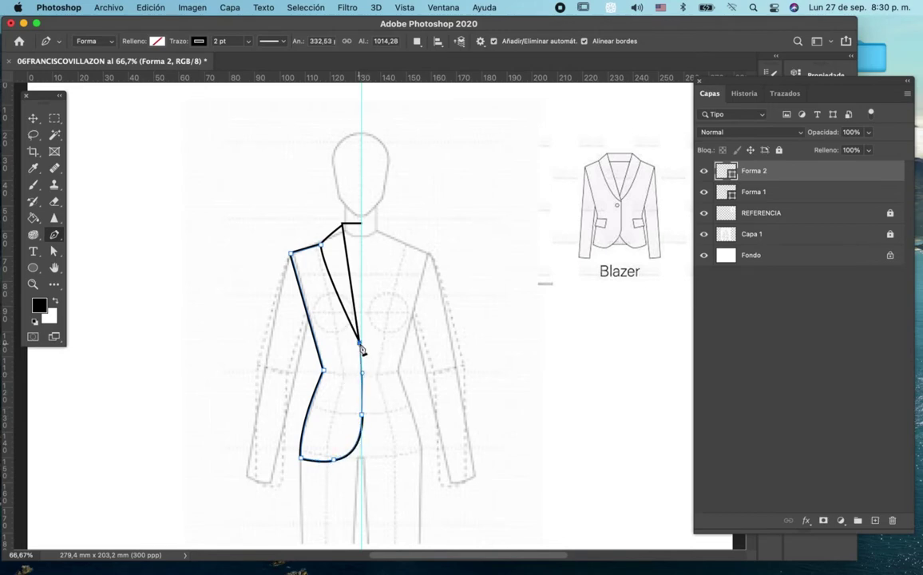
Refine the front panel's front edge by adding a point and reselecting the outline
{"action": "left_click", "coordinate": [365, 393]}
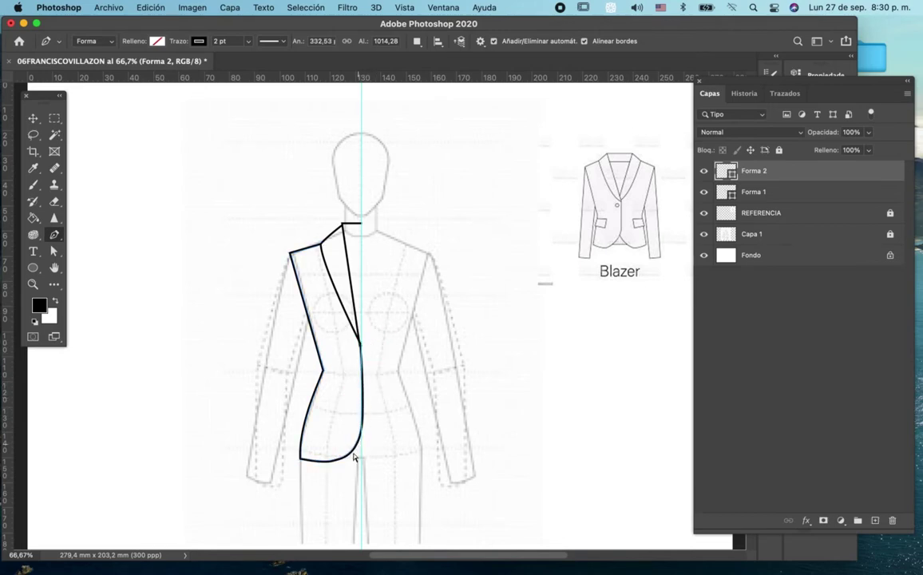
{"action": "left_click", "coordinate": [363, 416]}
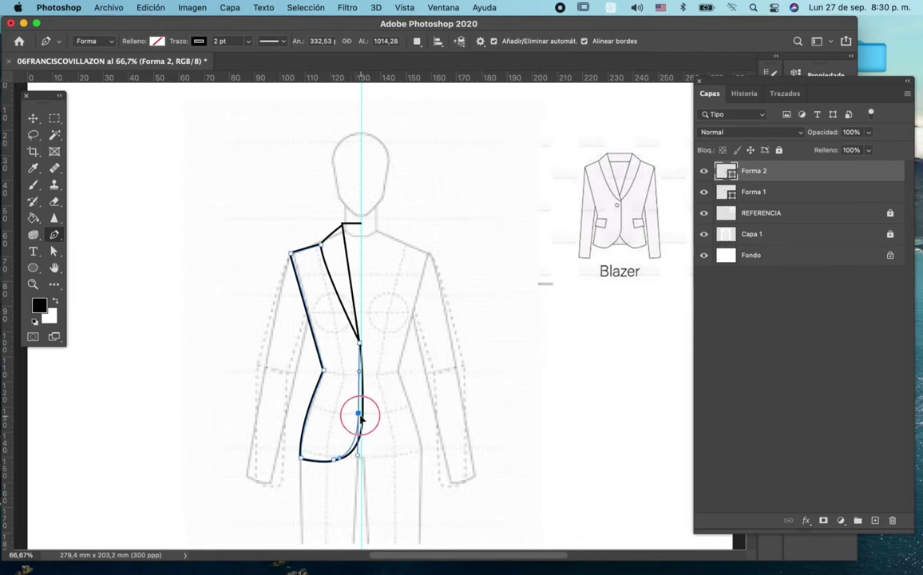
{"action": "left_click", "coordinate": [361, 346], "text": "ctrl"}
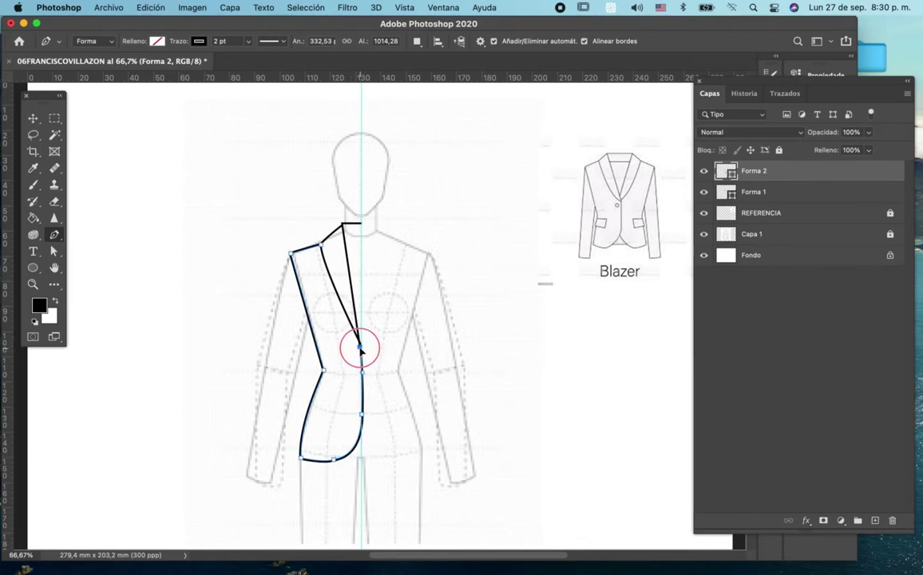
{"action": "left_click", "coordinate": [382, 345], "text": "ctrl"}
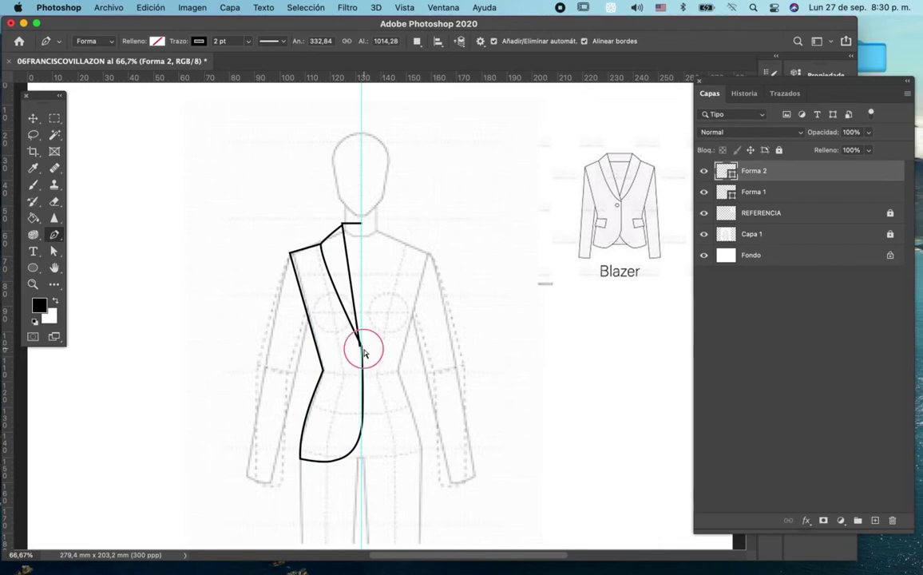
{"action": "left_click", "coordinate": [361, 346], "text": "ctrl"}
{"action": "left_click", "coordinate": [381, 352], "text": "ctrl"}
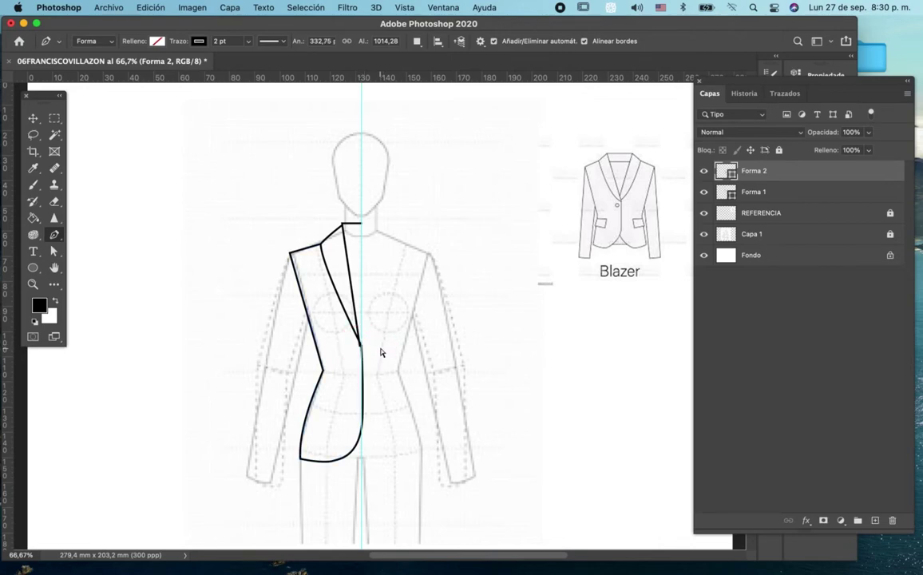
Draw a small closed four-sided pocket outline at hip level on the left front
{"action": "left_click", "coordinate": [322, 379]}
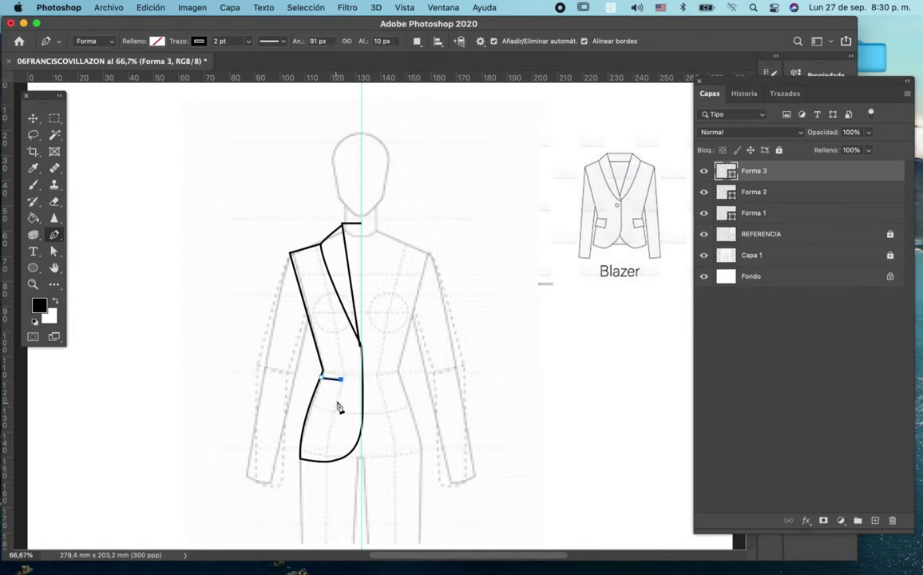
{"action": "left_click", "coordinate": [338, 398]}
{"action": "left_click", "coordinate": [321, 378]}
{"action": "left_click", "coordinate": [289, 255]}
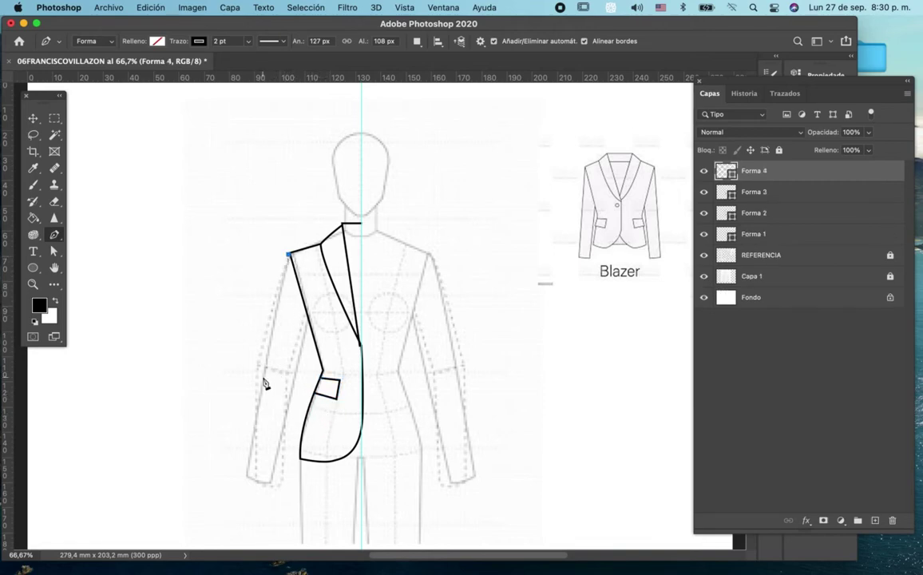
Outline the left sleeve down the outer arm, across a curved cuff corner and up the inner arm
{"action": "left_click", "coordinate": [246, 474]}
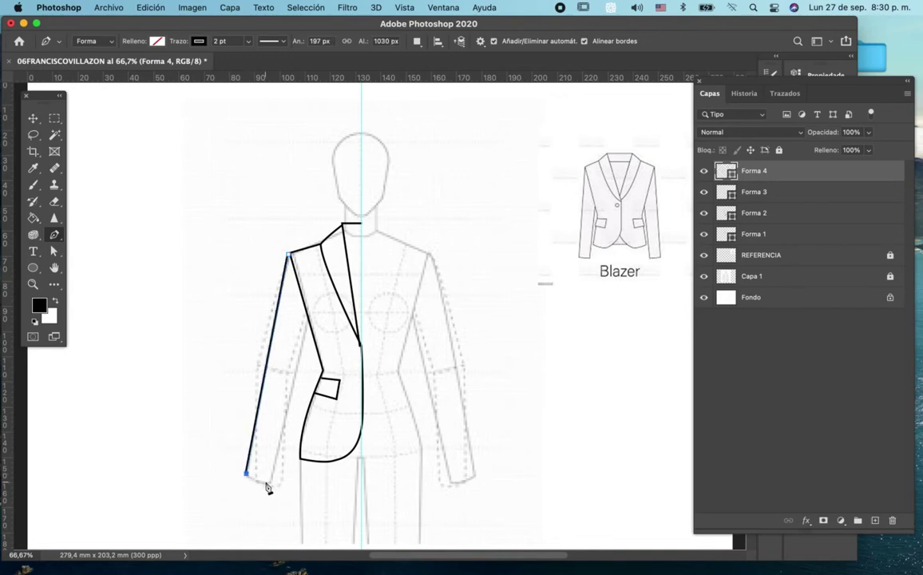
{"action": "left_click_drag", "start_coordinate": [271, 480], "coordinate": [277, 455]}
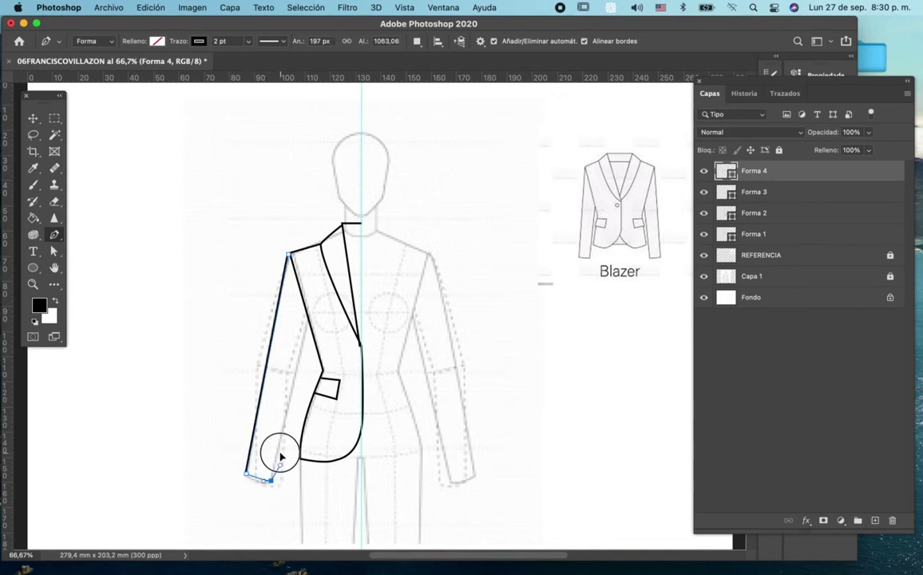
{"action": "left_click", "coordinate": [308, 318]}
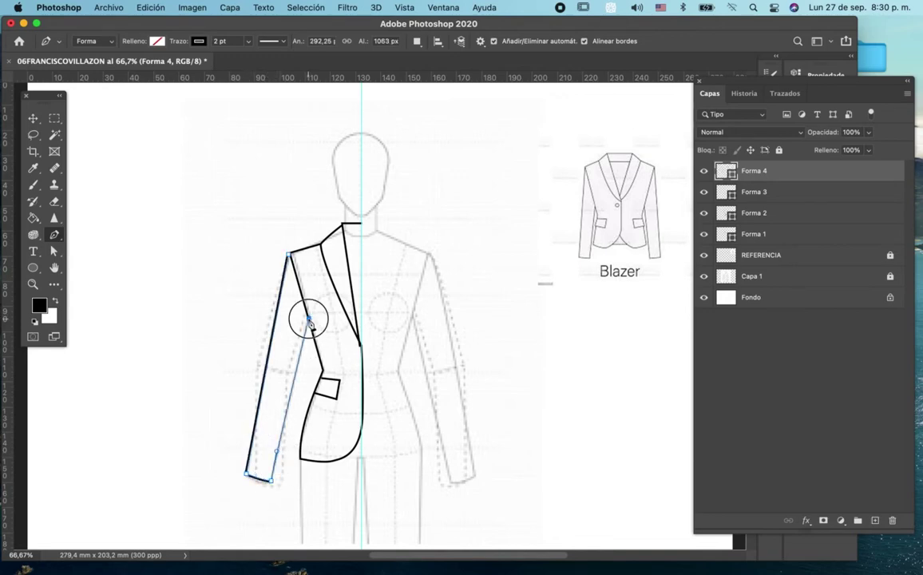
{"action": "key", "text": "Return"}
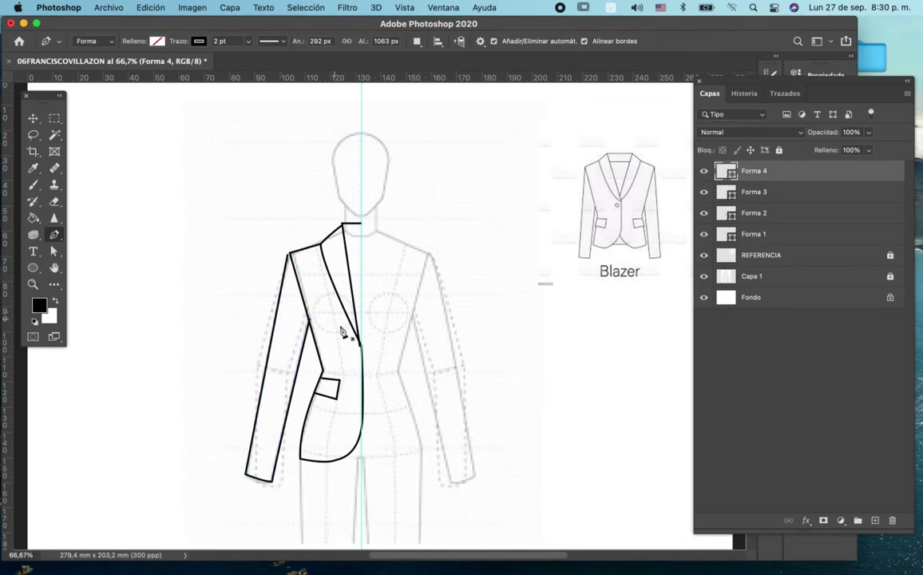
Zoom in on the lapel and snap the sleeve's top anchor onto the shoulder corner
{"action": "key", "text": "z"}
{"action": "left_click", "coordinate": [349, 307]}
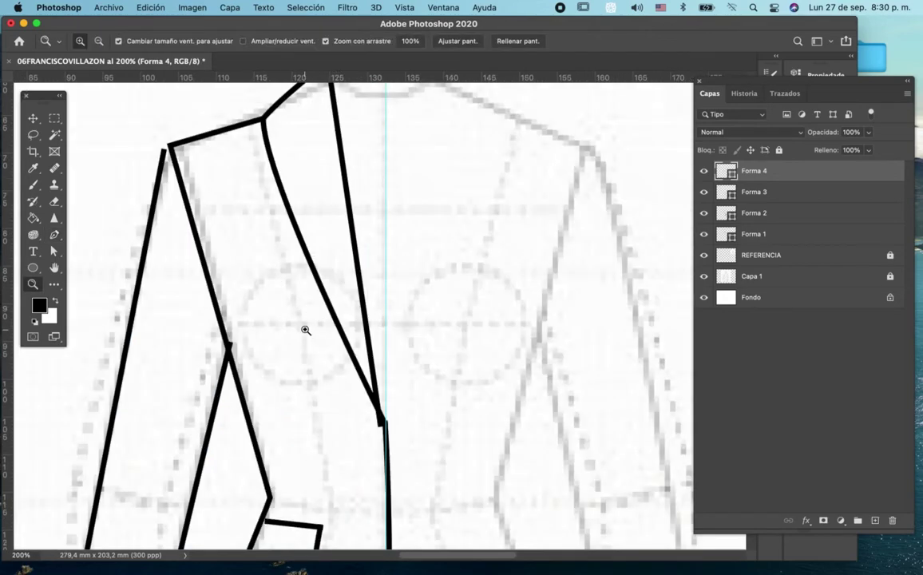
{"action": "key", "text": "p"}
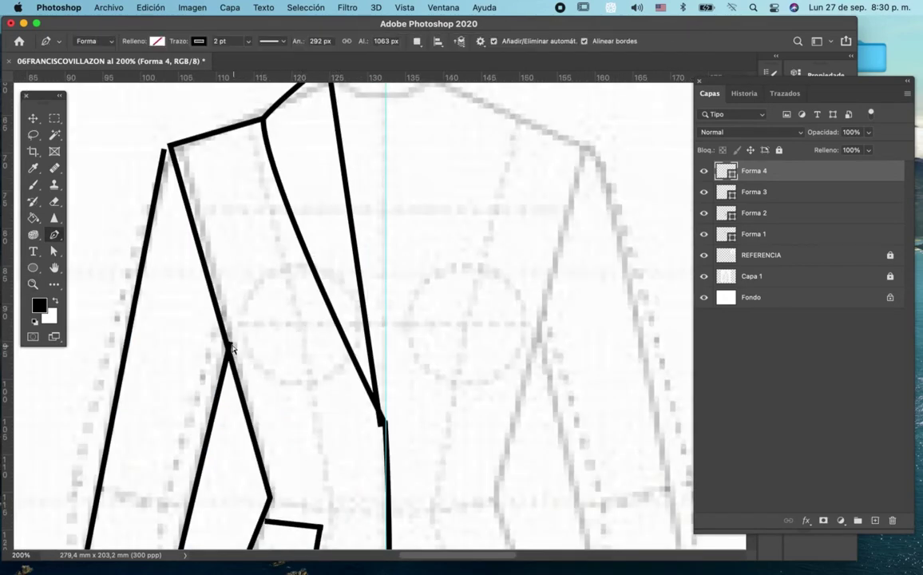
{"action": "left_click", "coordinate": [229, 348]}
{"action": "left_click", "coordinate": [228, 347]}
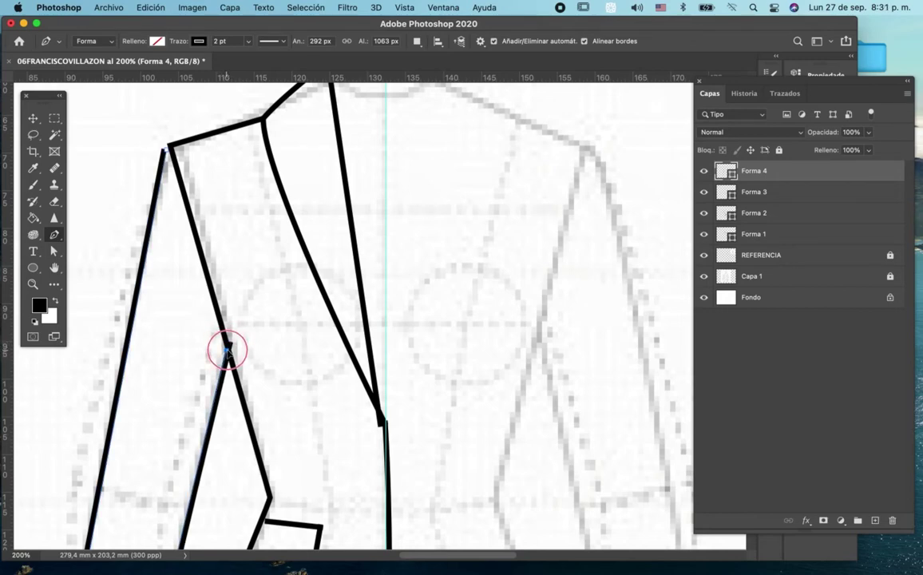
{"action": "left_click", "coordinate": [168, 148]}
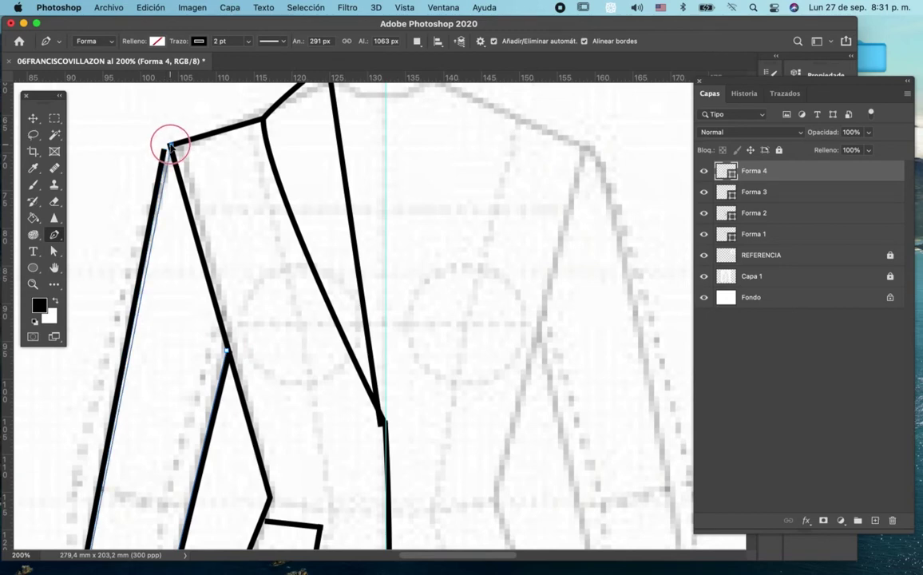
Deselect the finished sleeve path and make the Forma 3 layer active
{"action": "left_click", "coordinate": [379, 415]}
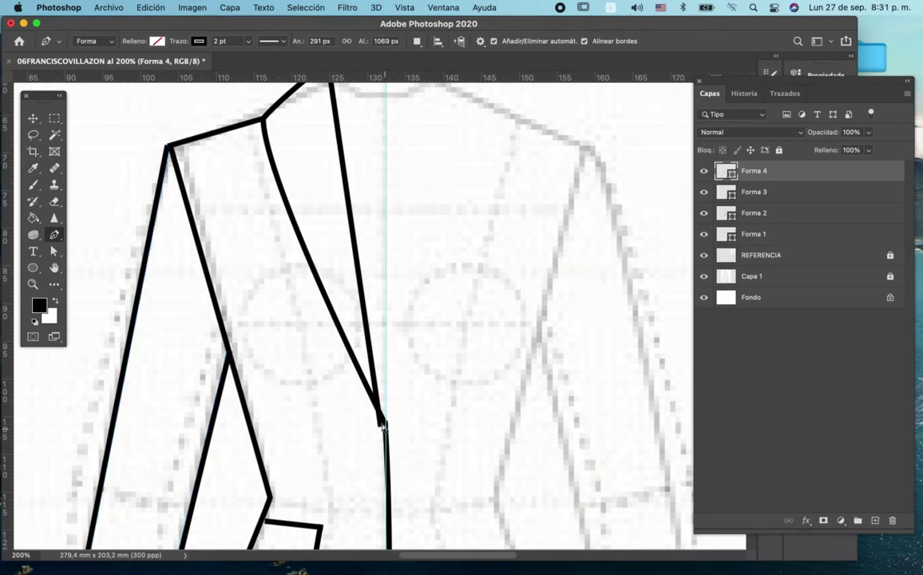
{"action": "left_click", "coordinate": [379, 423]}
{"action": "scroll", "coordinate": [319, 243], "scroll_direction": "up", "scroll_amount": 3}
{"action": "scroll", "coordinate": [330, 177], "scroll_direction": "up", "scroll_amount": 3}
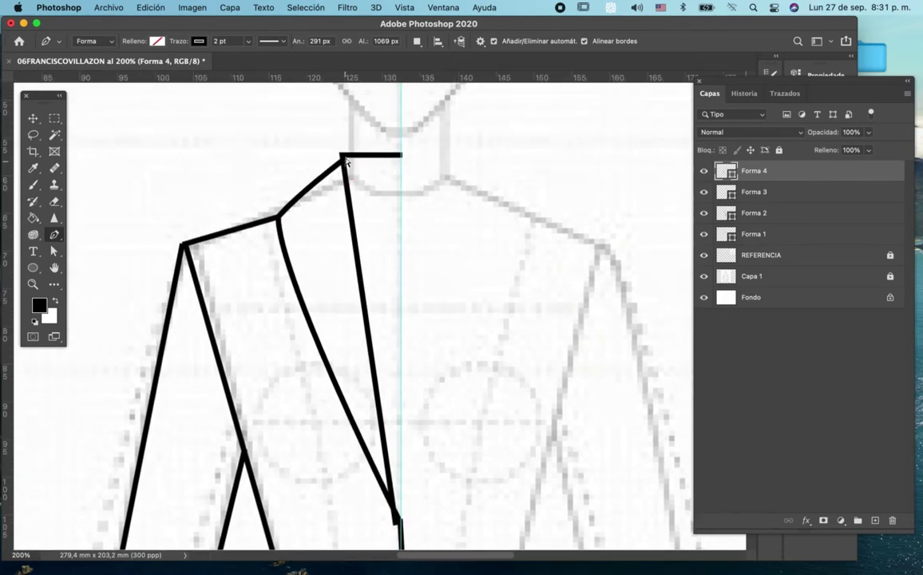
{"action": "left_click", "coordinate": [750, 193]}
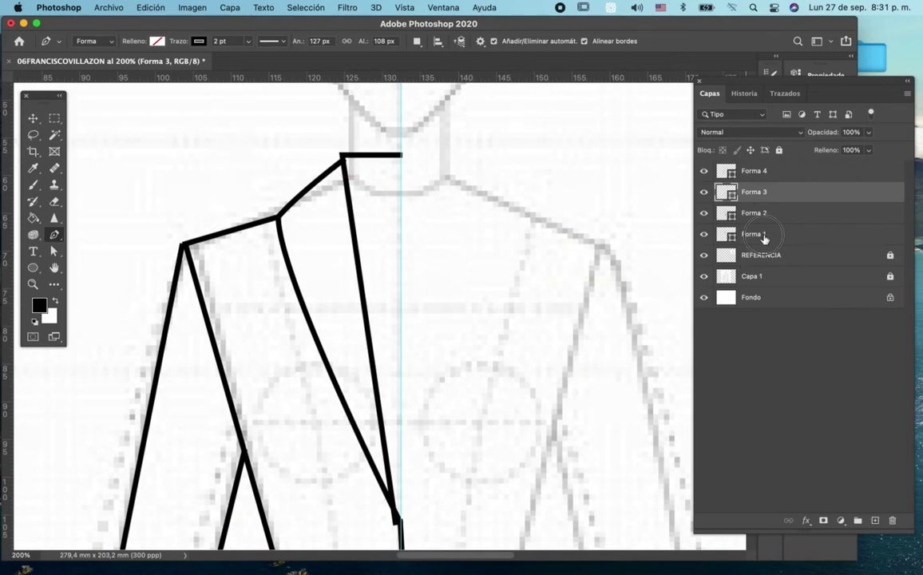
On Forma 1, drag the collar corner's handle to curve the shoulder line gently upward
{"action": "left_click", "coordinate": [742, 236]}
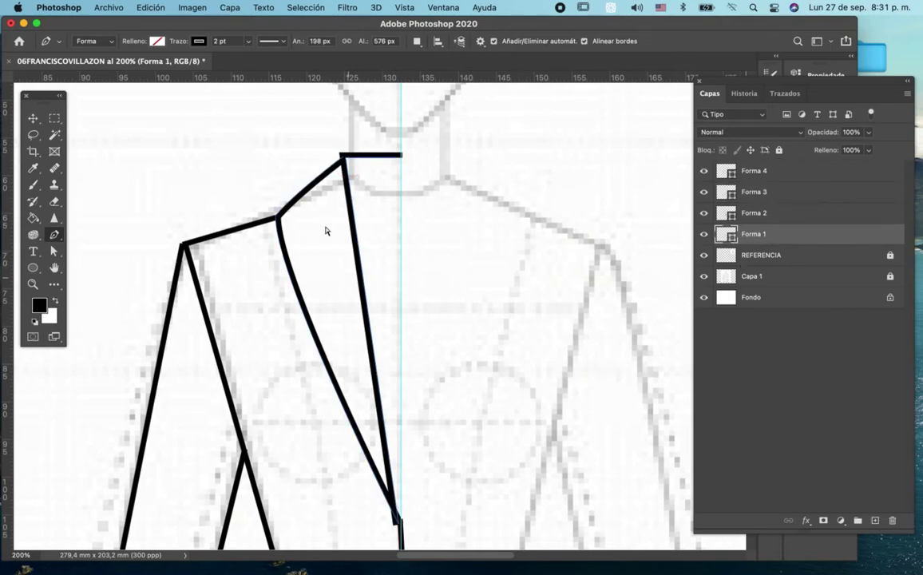
{"action": "left_click_drag", "start_coordinate": [345, 158], "coordinate": [341, 154]}
{"action": "left_click", "coordinate": [340, 164]}
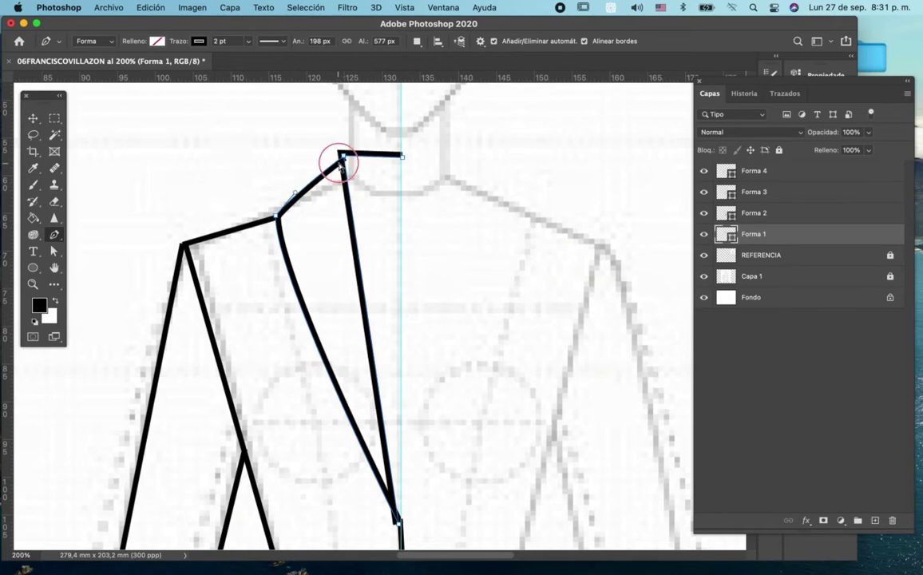
{"action": "left_click", "coordinate": [342, 154]}
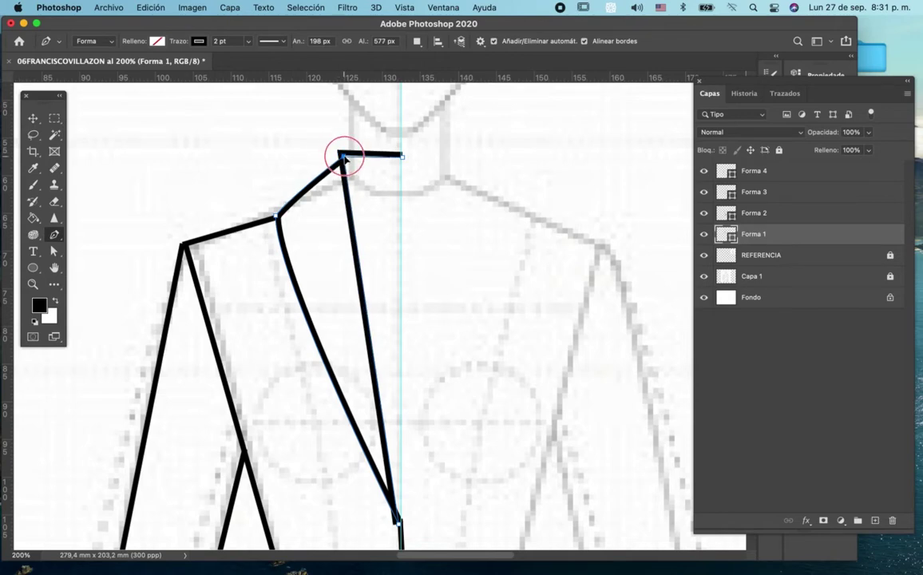
{"action": "left_click_drag", "start_coordinate": [344, 157], "coordinate": [343, 158]}
{"action": "left_click", "coordinate": [324, 180]}
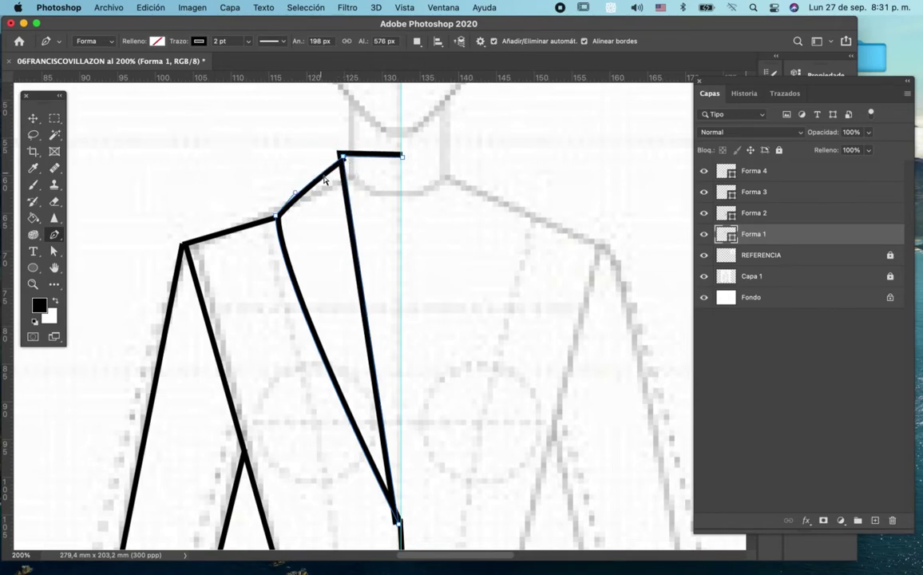
{"action": "left_click", "coordinate": [343, 157]}
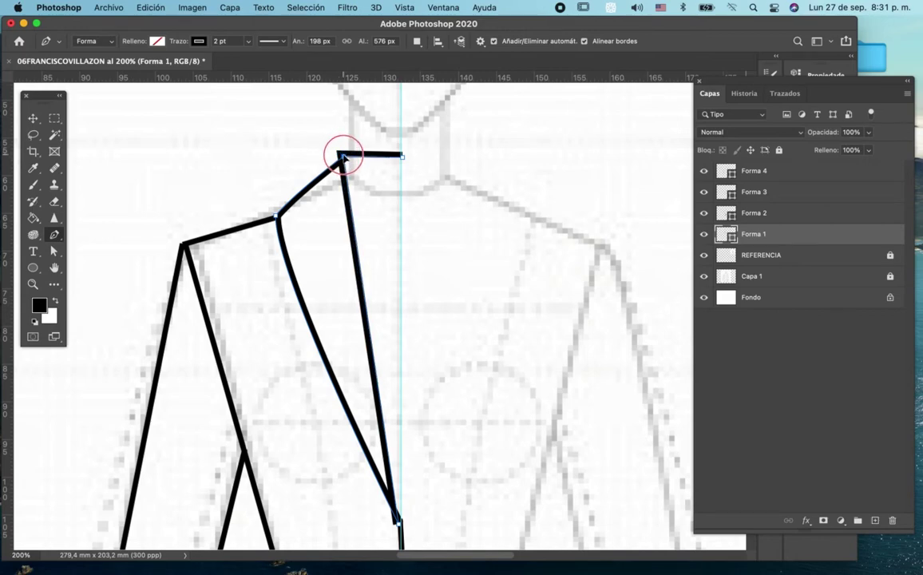
{"action": "left_click", "coordinate": [340, 154]}
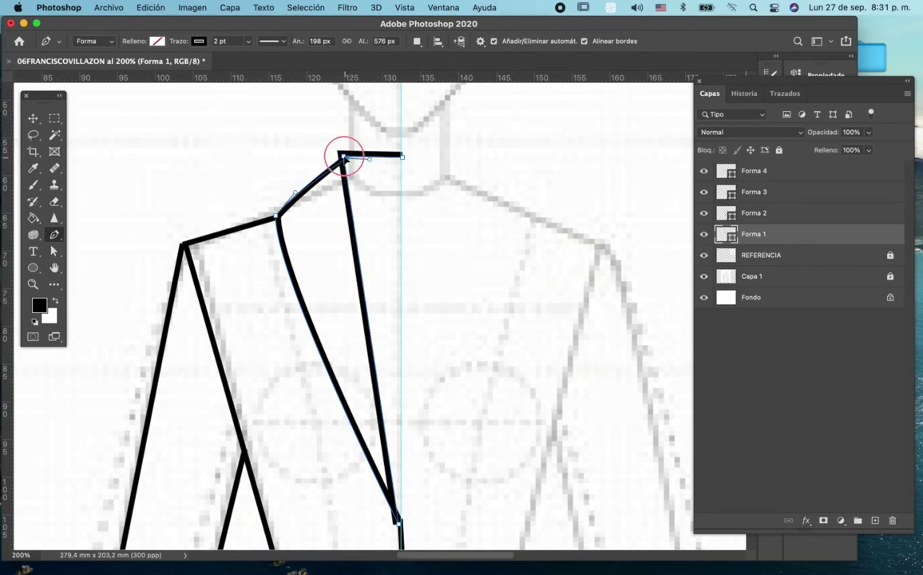
{"action": "left_click_drag", "start_coordinate": [340, 154], "coordinate": [340, 150]}
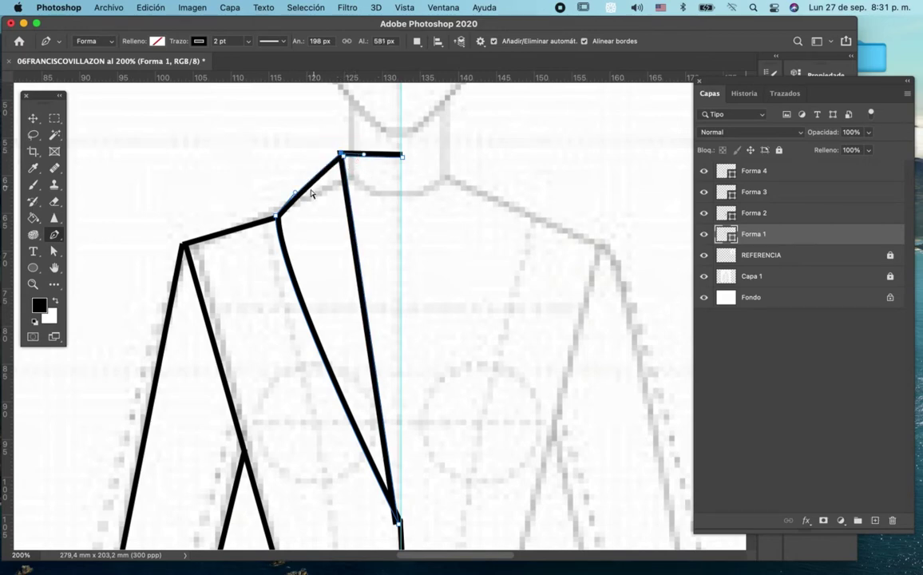
{"action": "mouse_move", "coordinate": [297, 196]}
{"action": "left_mouse_down"}
{"action": "mouse_move", "coordinate": [299, 176]}
{"action": "mouse_move", "coordinate": [340, 153]}
{"action": "left_mouse_up"}
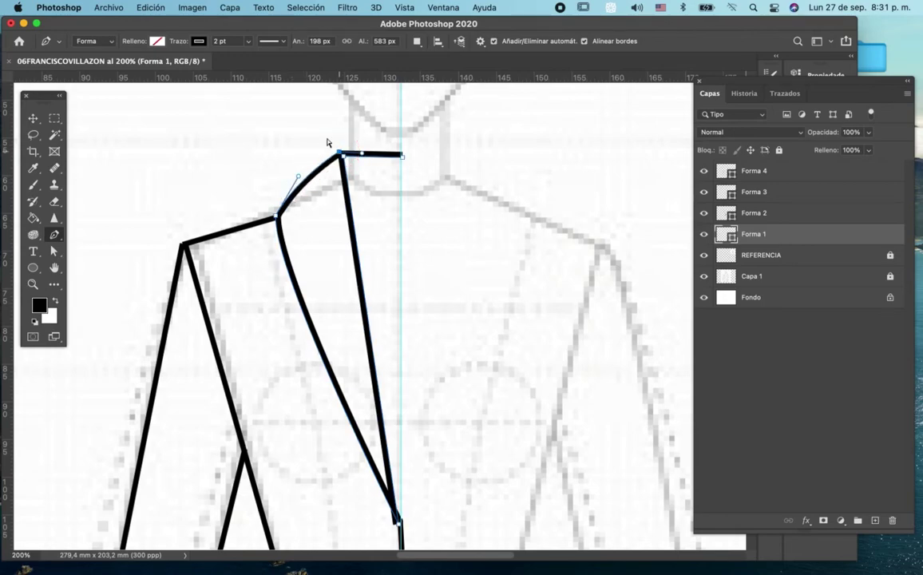
Zoom out and re-centre so the whole figure is visible
{"action": "key", "text": "z"}
{"action": "left_click", "coordinate": [398, 237], "text": "alt"}
{"action": "left_click", "coordinate": [449, 299], "text": "alt"}
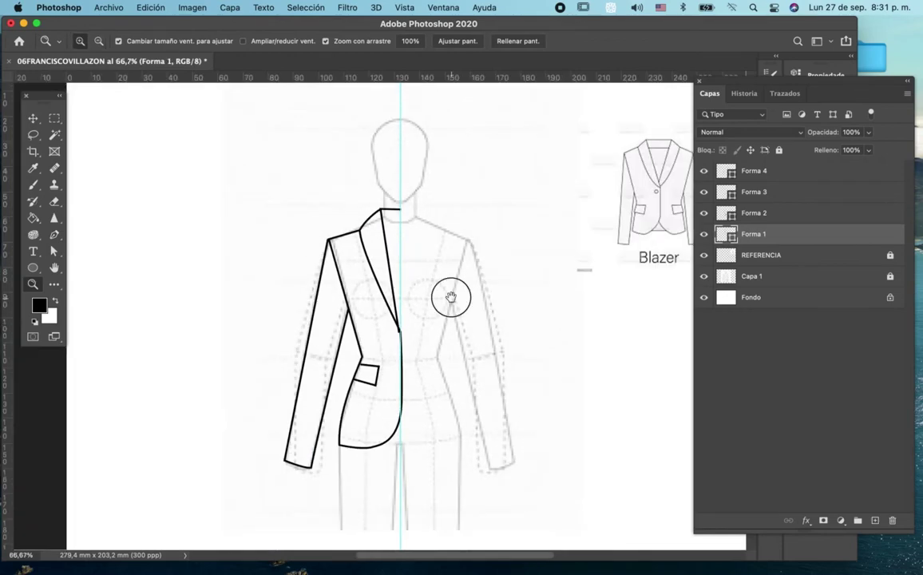
{"action": "left_click_drag", "start_coordinate": [449, 299], "coordinate": [420, 278]}
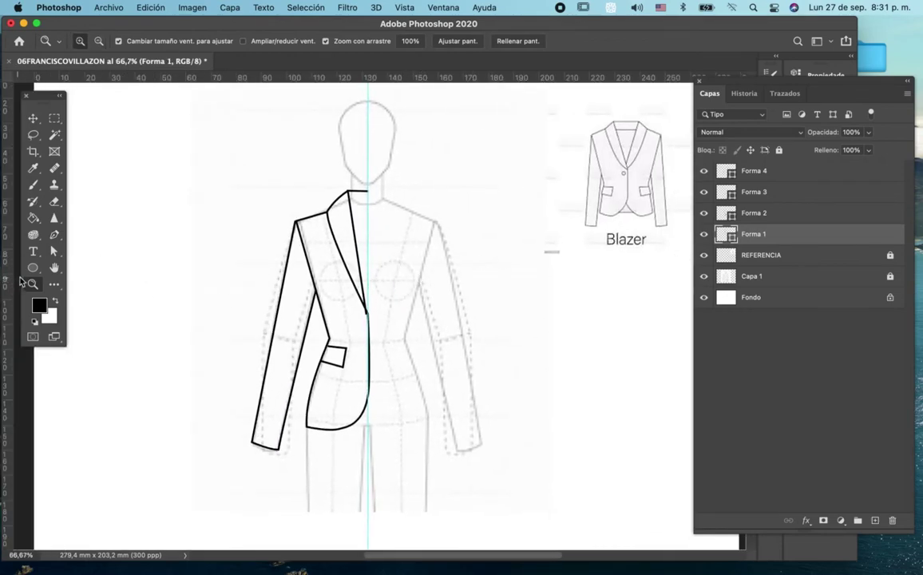
Draw a 48 × 48 px ellipse button just below the lapel tip
{"action": "left_click", "coordinate": [33, 270]}
{"action": "right_click", "coordinate": [32, 270]}
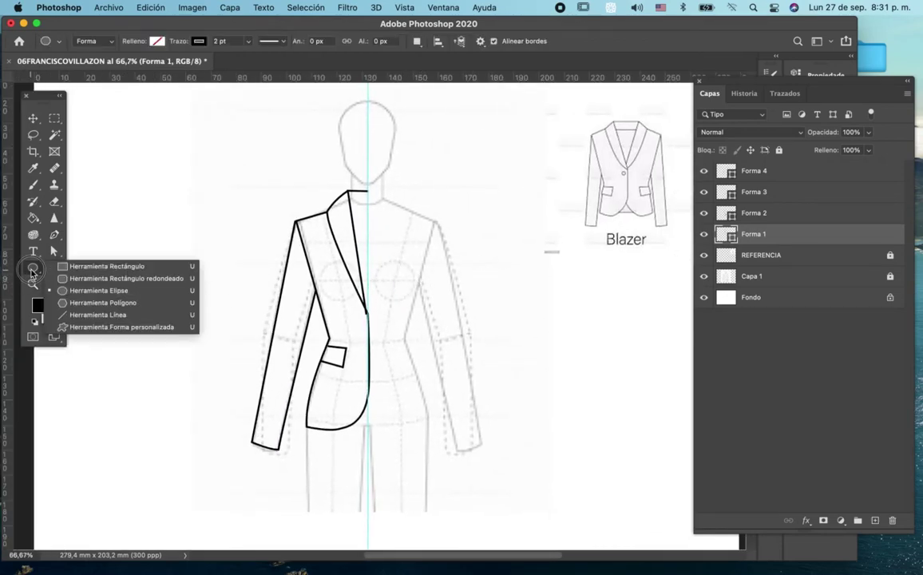
{"action": "left_click", "coordinate": [76, 290]}
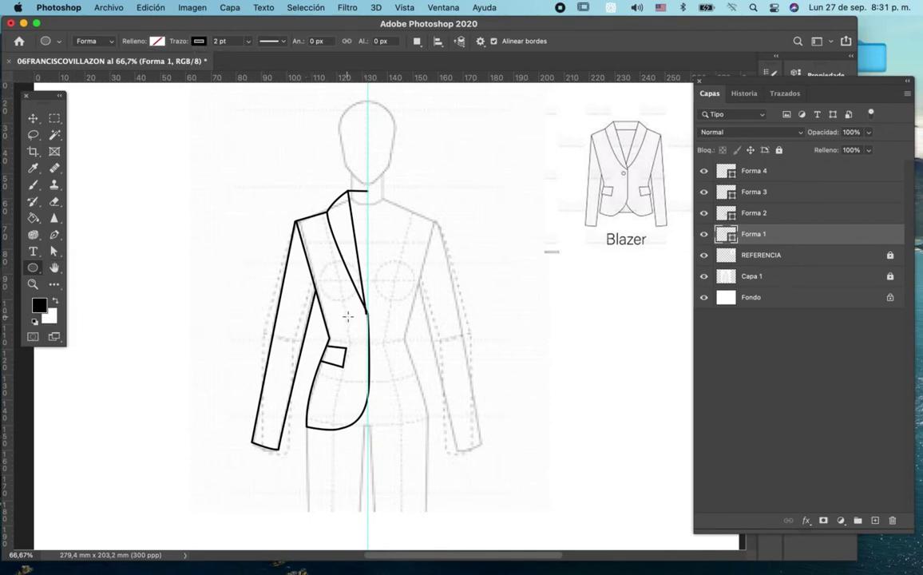
{"action": "left_click_drag", "start_coordinate": [351, 311], "coordinate": [360, 322]}
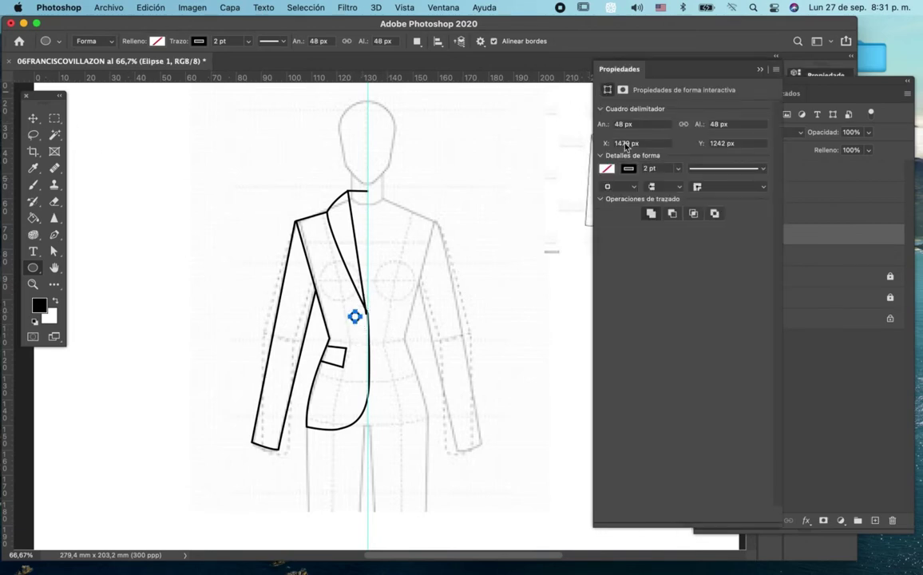
{"action": "left_click", "coordinate": [760, 71]}
{"action": "left_click", "coordinate": [34, 117]}
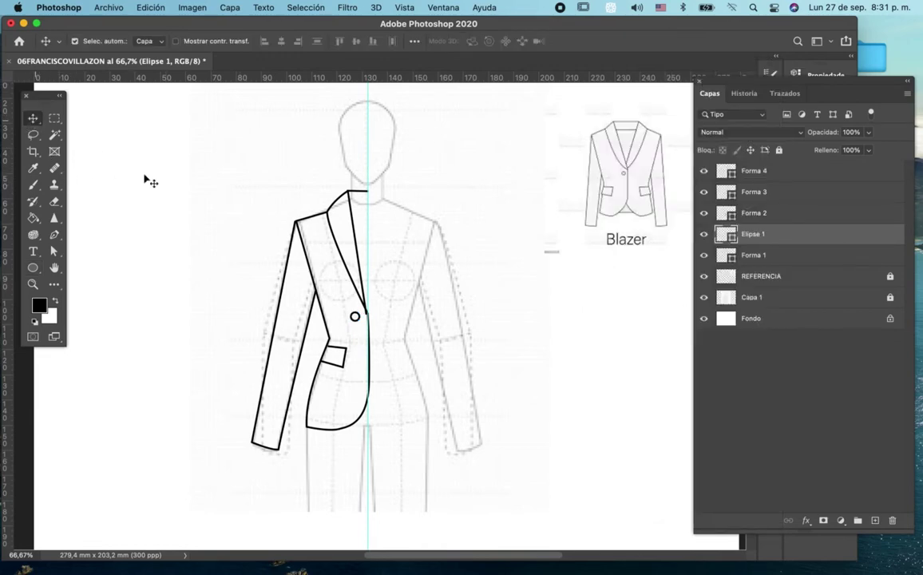
{"action": "left_click", "coordinate": [192, 191]}
Magnify the jacket drawing to 100% with the Pen tool ready
{"action": "key", "text": "z"}
{"action": "left_click", "coordinate": [409, 279]}
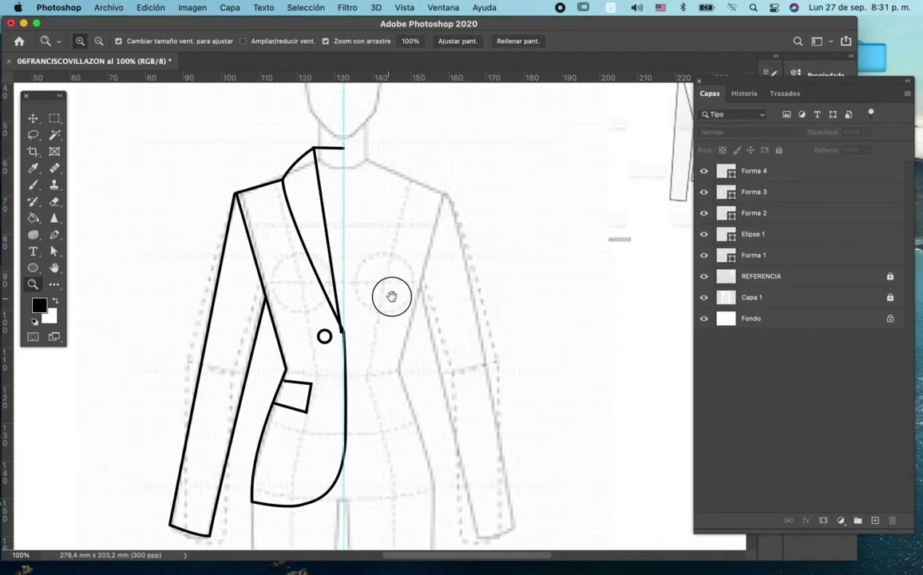
{"action": "left_click", "coordinate": [406, 283]}
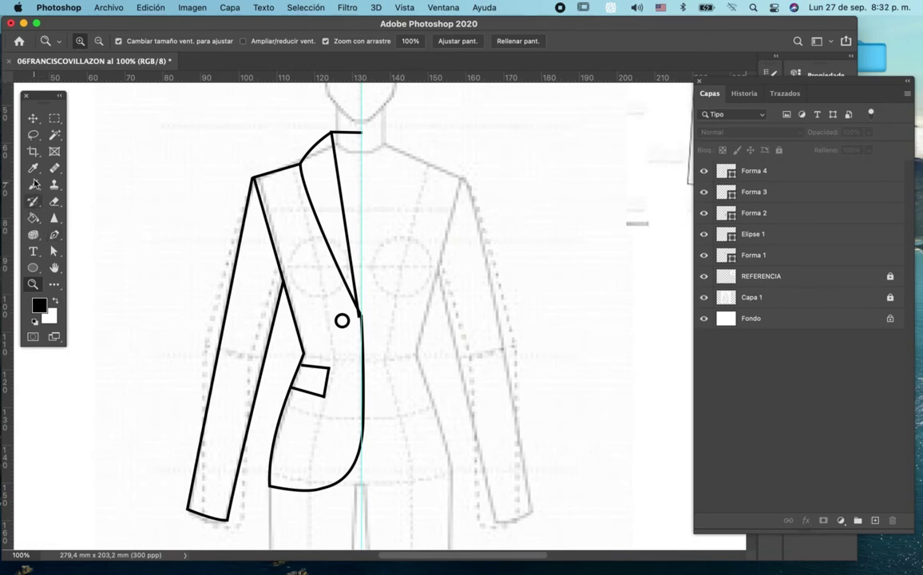
{"action": "key", "text": "p"}
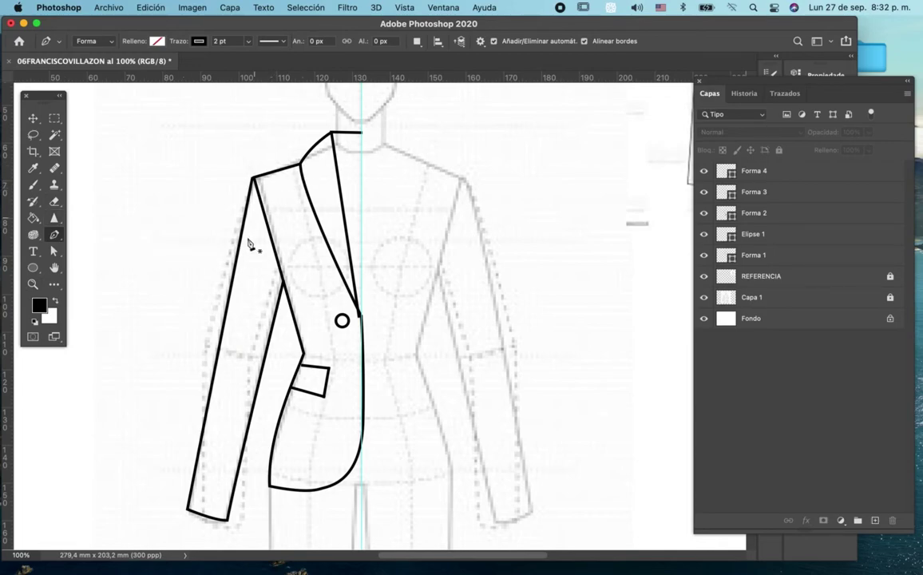
Draw a closed, curved inner lapel outline from the collar to the lapel tip as Forma 5
{"action": "mouse_move", "coordinate": [490, 239]}
{"action": "left_mouse_down"}
{"action": "mouse_move", "coordinate": [221, 269]}
{"action": "mouse_move", "coordinate": [307, 302]}
{"action": "left_mouse_up"}
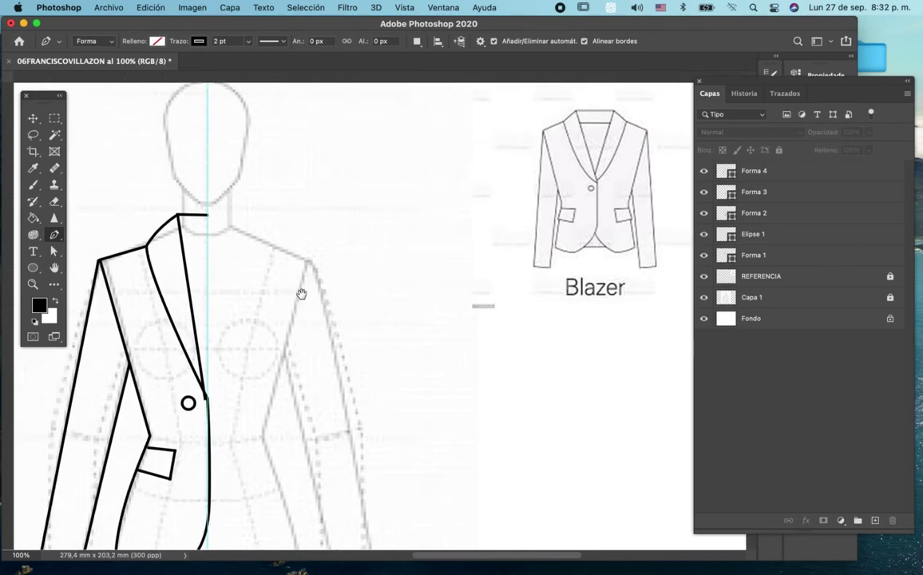
{"action": "left_click", "coordinate": [185, 230]}
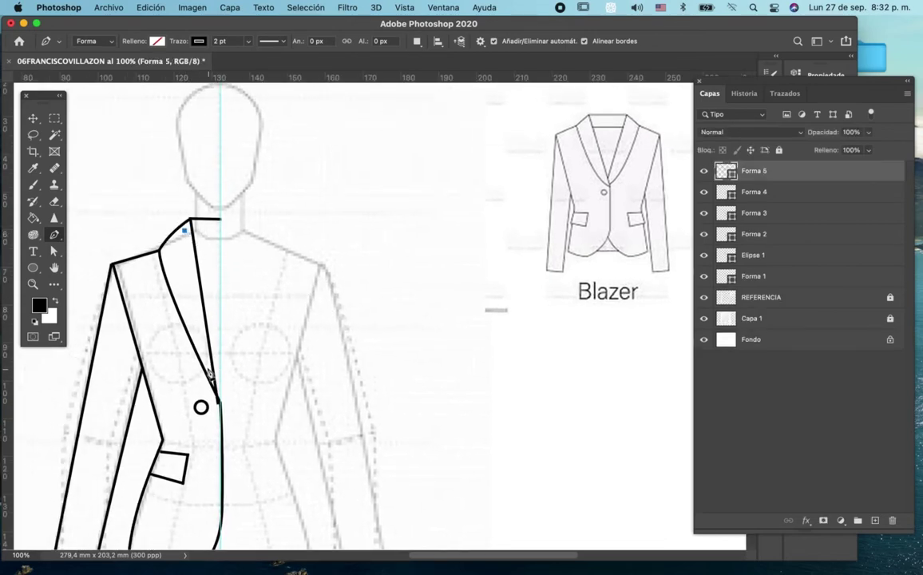
{"action": "left_click", "coordinate": [207, 367]}
{"action": "left_click_drag", "start_coordinate": [164, 254], "coordinate": [168, 232]}
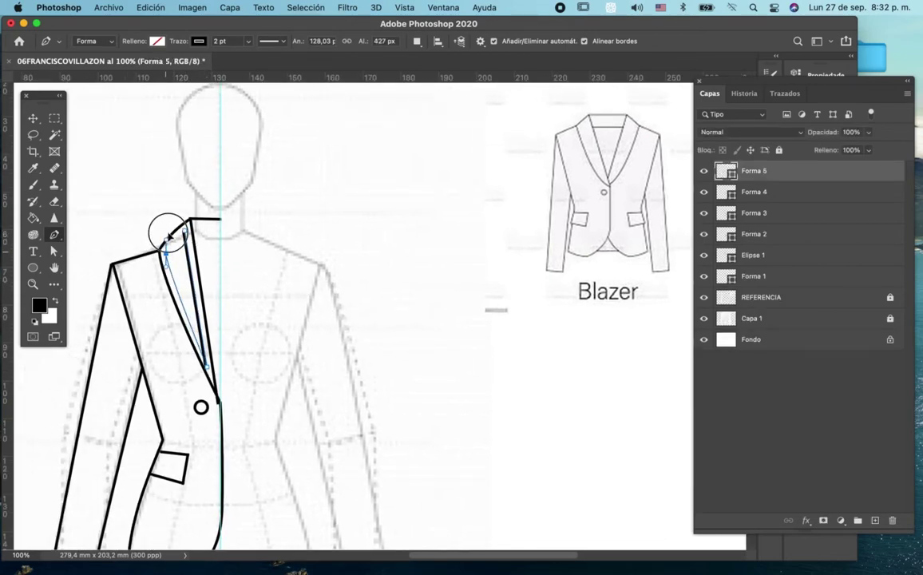
{"action": "left_click", "coordinate": [184, 230]}
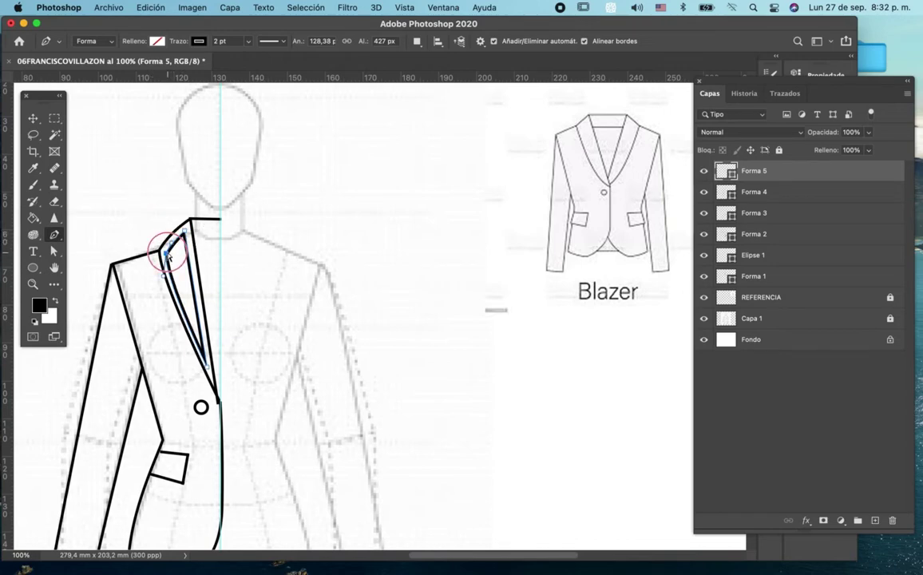
{"action": "left_click_drag", "start_coordinate": [165, 253], "coordinate": [163, 255]}
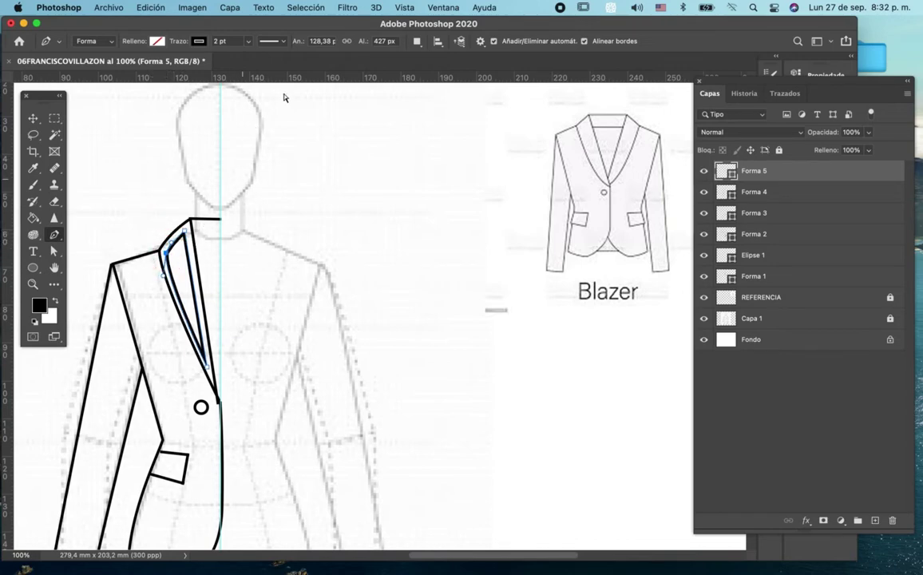
Switch the lapel outline to a dashed stroke, kept centred on the path
{"action": "left_click", "coordinate": [283, 41]}
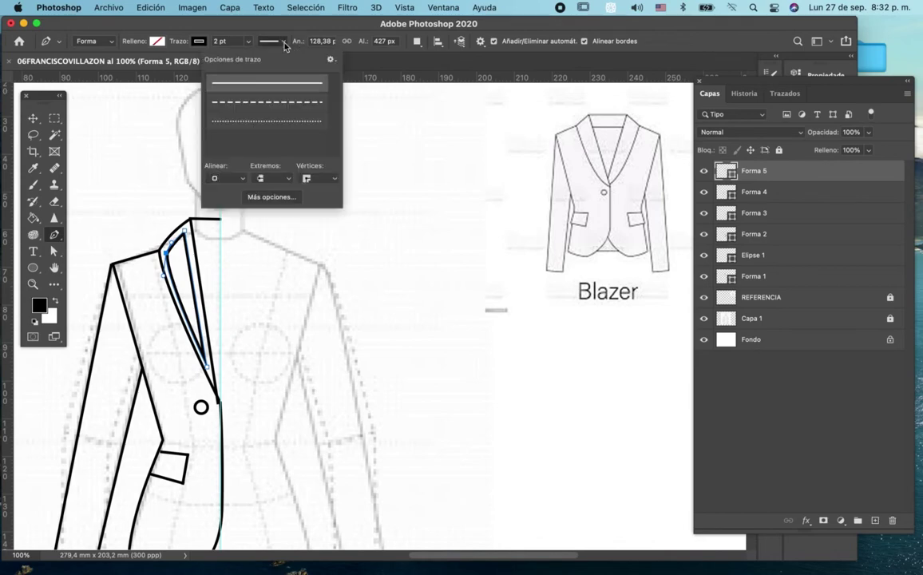
{"action": "left_click", "coordinate": [285, 103]}
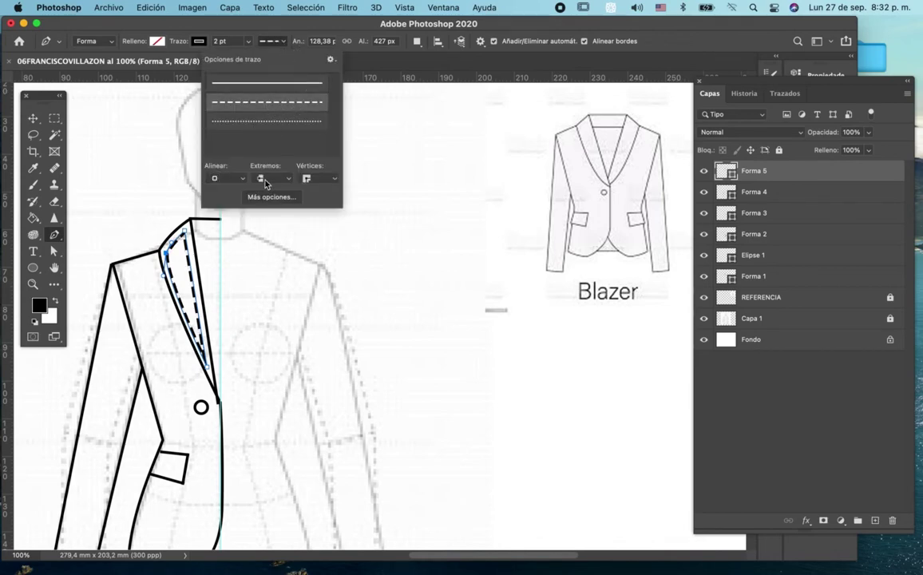
{"action": "left_click", "coordinate": [214, 178]}
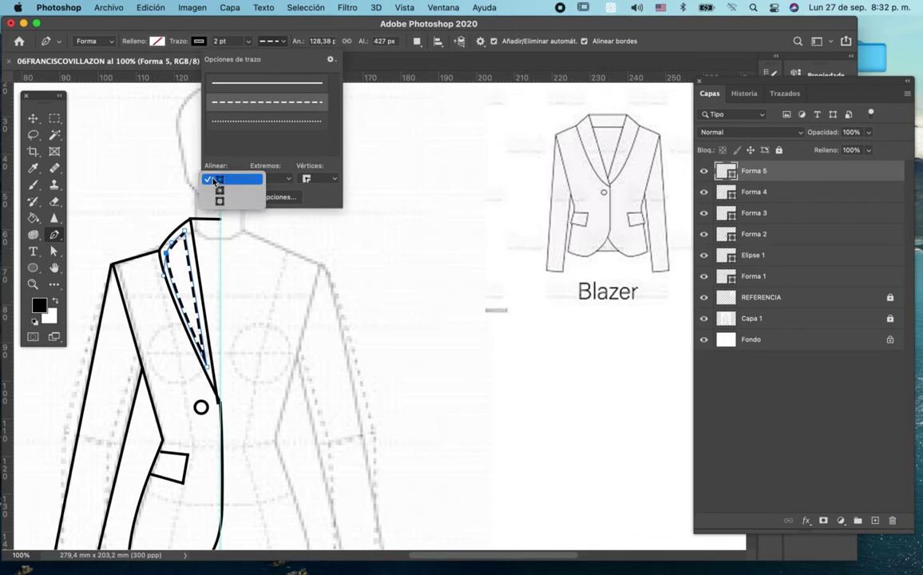
{"action": "left_click", "coordinate": [214, 179]}
{"action": "left_click", "coordinate": [269, 198]}
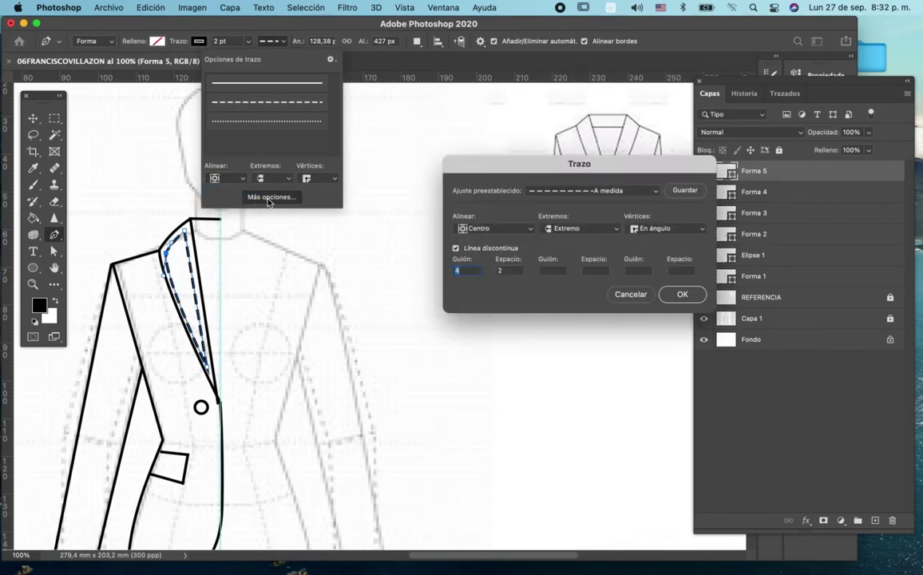
Set the custom dash to Guión 4 and Espacio 1 with rounded caps
{"action": "type", "text": "2"}
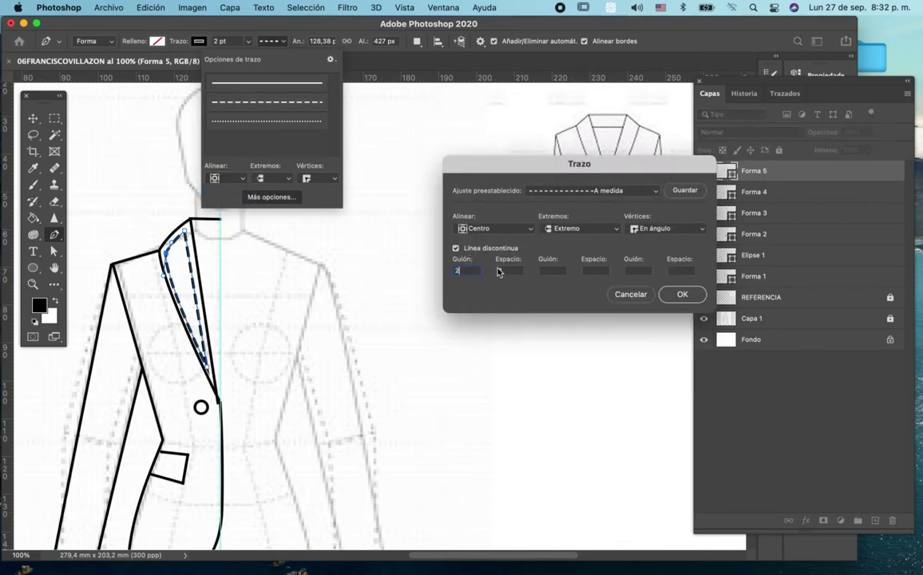
{"action": "left_click_drag", "start_coordinate": [475, 269], "coordinate": [441, 267]}
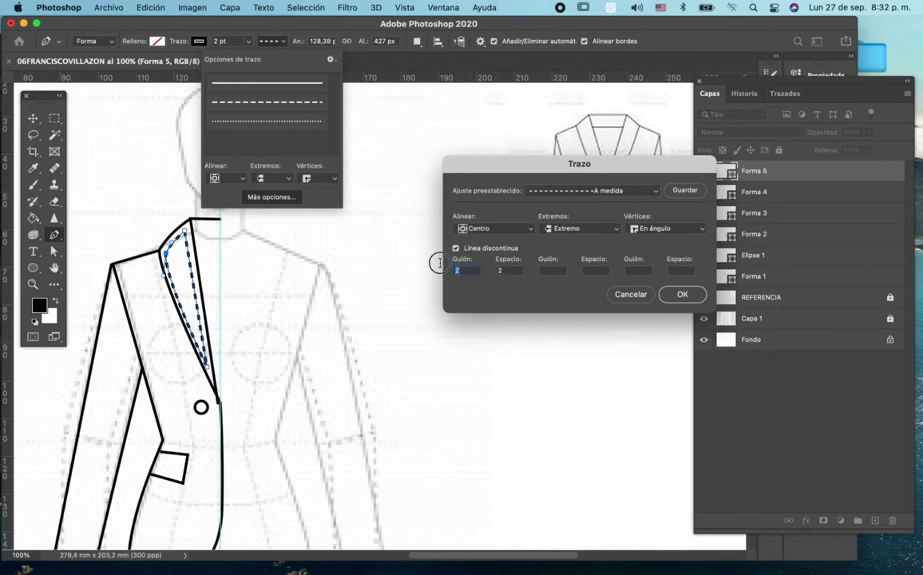
{"action": "type", "text": "4"}
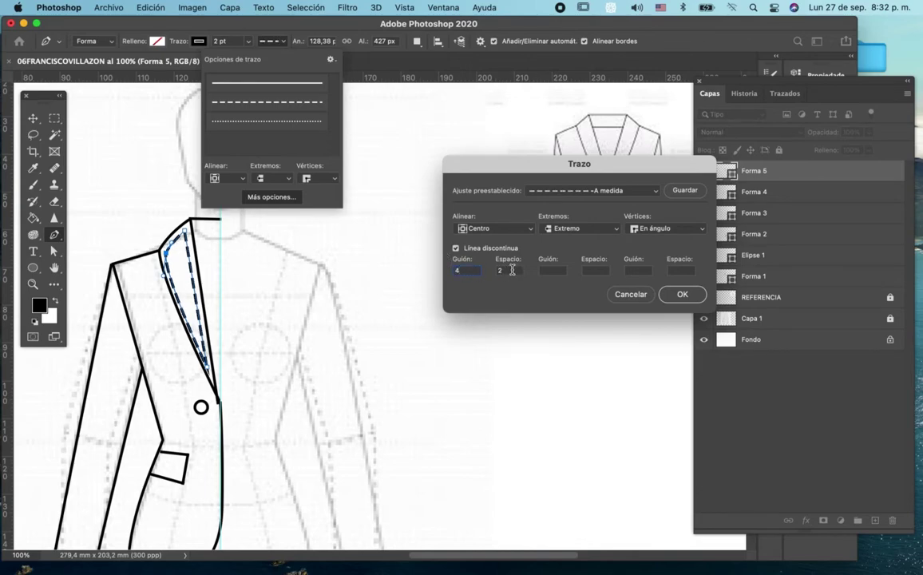
{"action": "double_click", "coordinate": [498, 269]}
{"action": "type", "text": "1"}
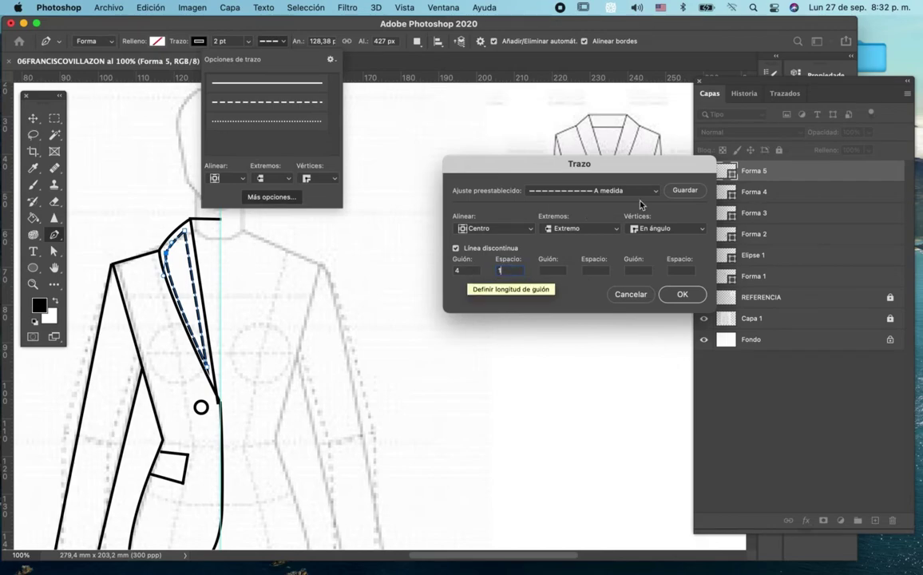
{"action": "left_click", "coordinate": [584, 229]}
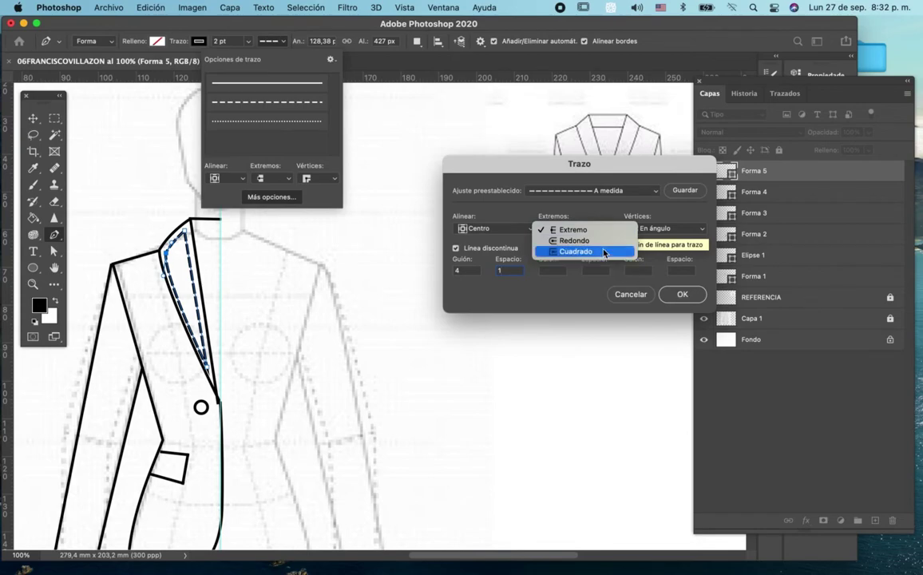
{"action": "left_click", "coordinate": [574, 240]}
{"action": "left_click", "coordinate": [681, 294]}
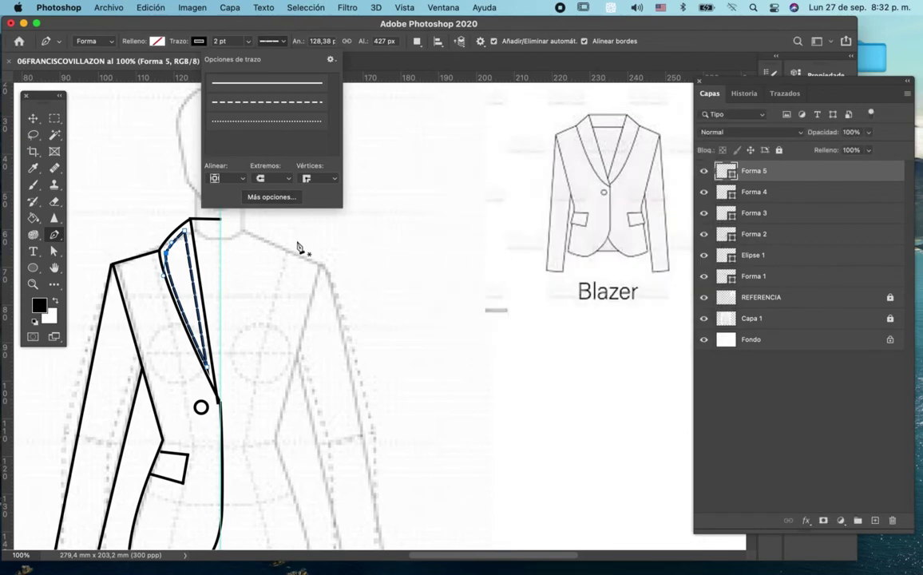
{"action": "left_click", "coordinate": [156, 193]}
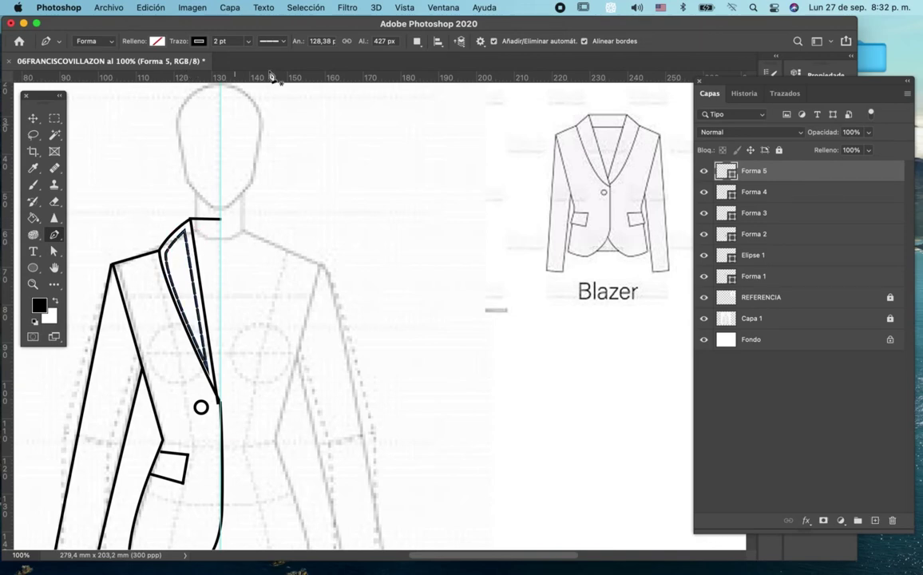
Change the dash end cap and dismiss Más opciones without further changes
{"action": "left_click", "coordinate": [279, 42]}
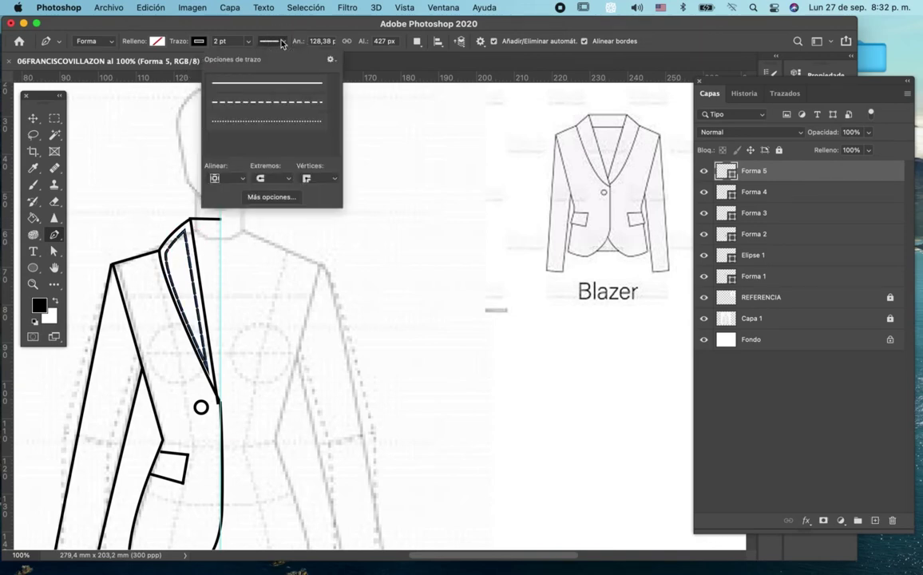
{"action": "left_click", "coordinate": [260, 178]}
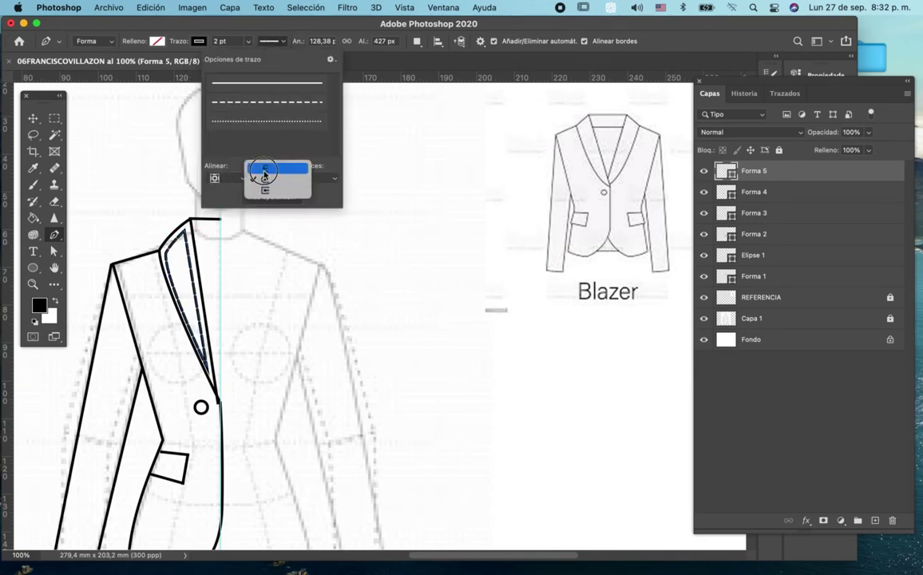
{"action": "left_click", "coordinate": [263, 182]}
{"action": "left_click", "coordinate": [268, 197]}
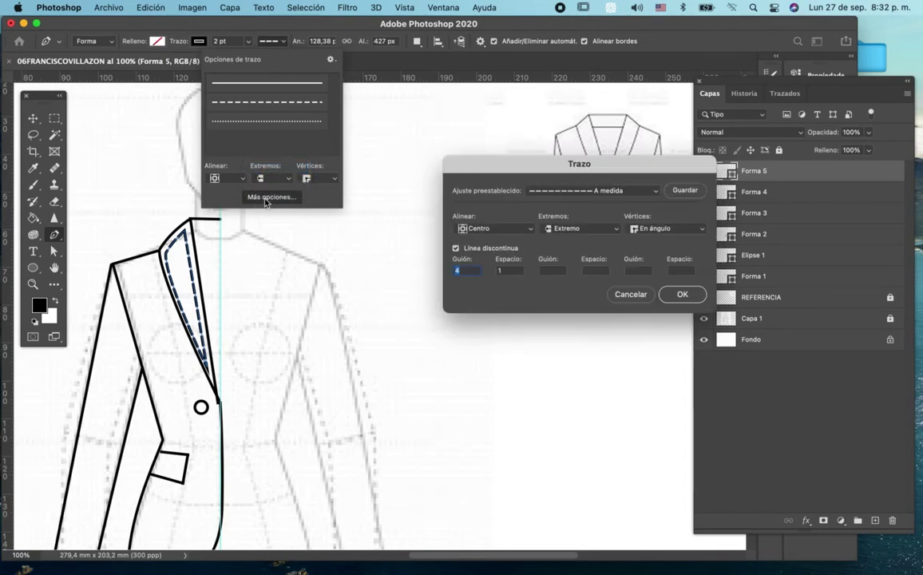
{"action": "left_click", "coordinate": [639, 297]}
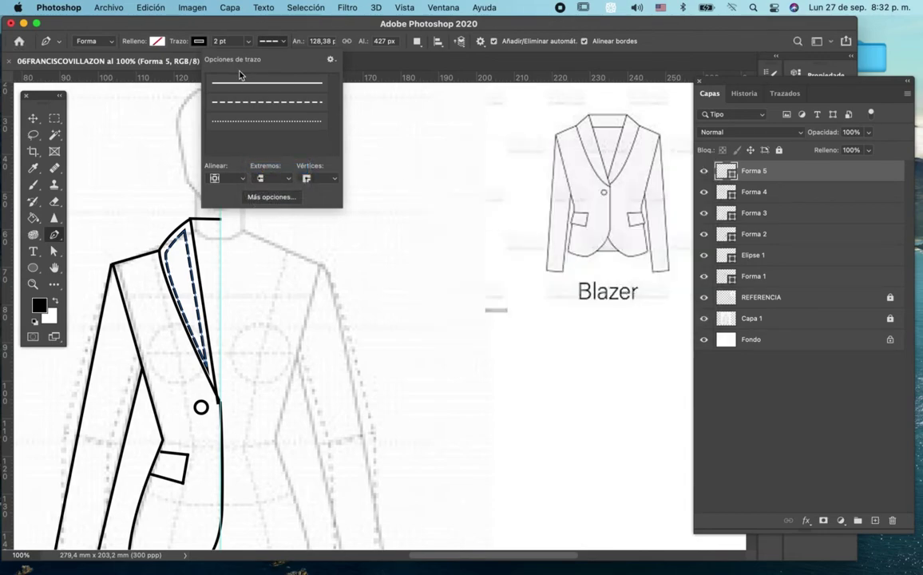
Set the Trazo width to 1,5 pt and zoom out to the whole half-blazer
{"action": "left_click", "coordinate": [232, 40]}
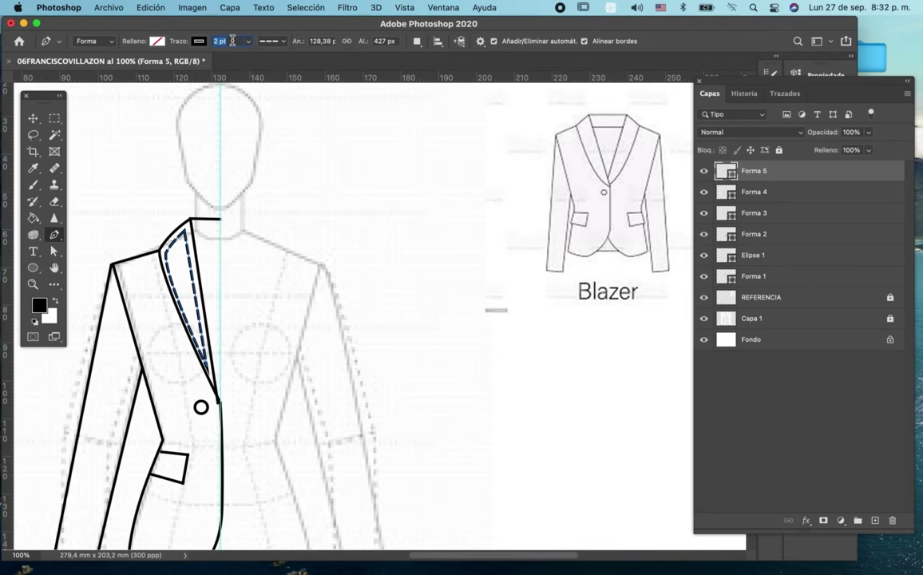
{"action": "type", "text": "1"}
{"action": "key", "text": "Return"}
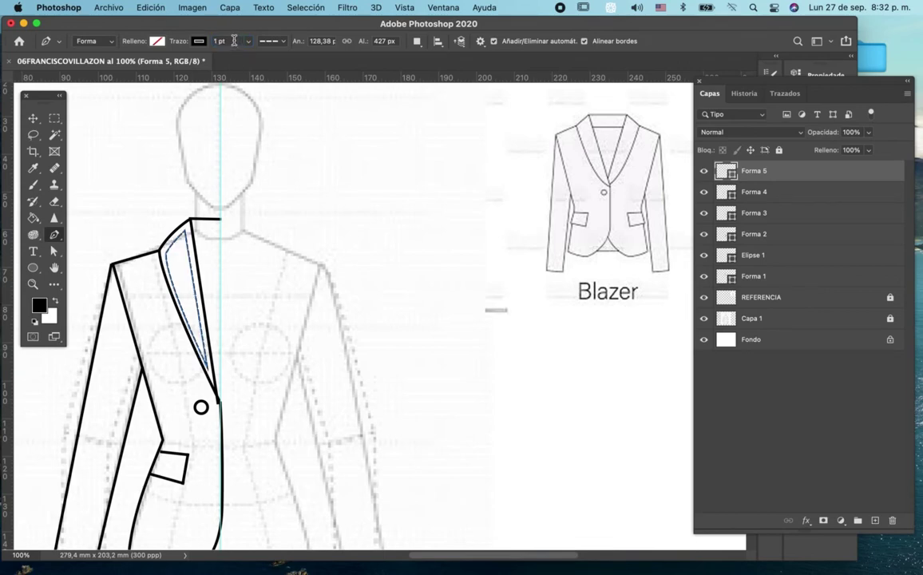
{"action": "left_click_drag", "start_coordinate": [233, 41], "coordinate": [210, 42]}
{"action": "type", "text": "2"}
{"action": "key", "text": "Return"}
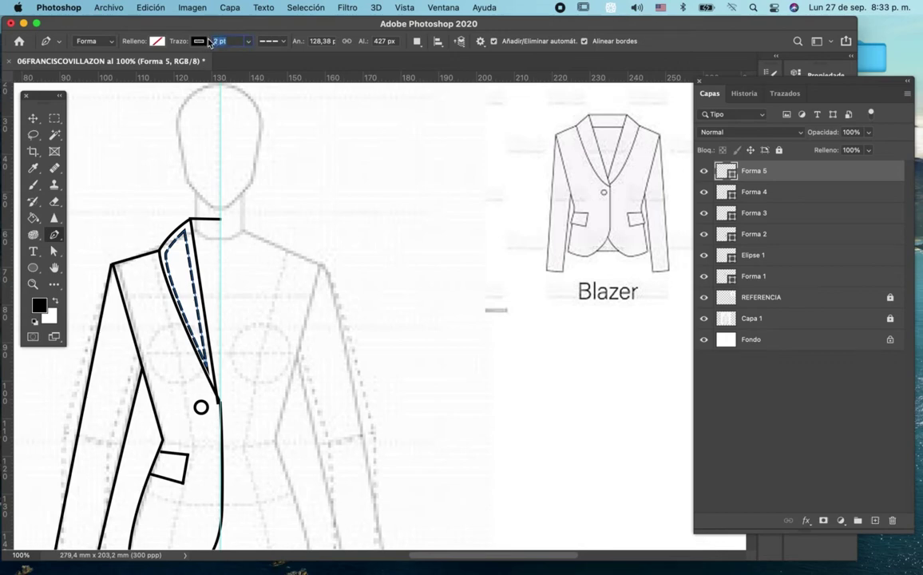
{"action": "type", "text": "1,5"}
{"action": "key", "text": "Return"}
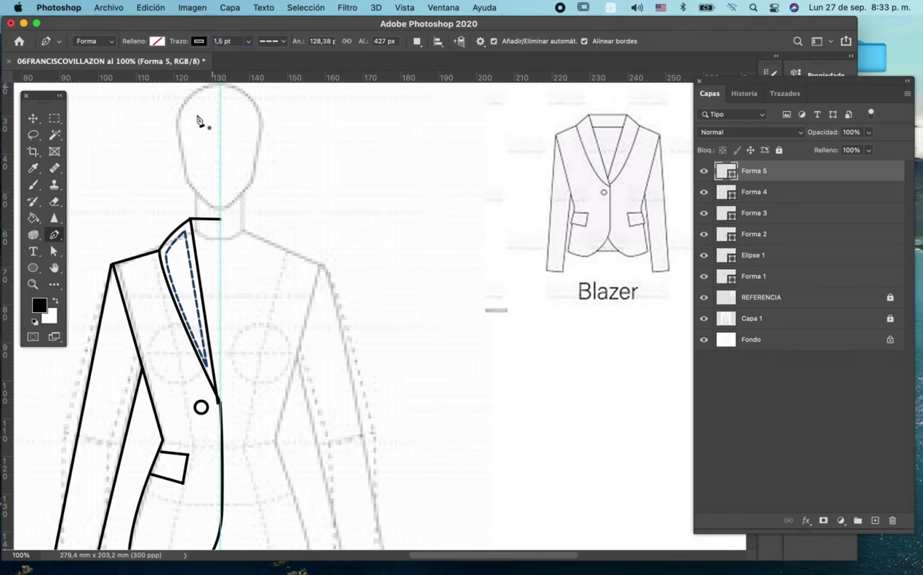
{"action": "mouse_move", "coordinate": [303, 247]}
{"action": "left_mouse_down"}
{"action": "mouse_move", "coordinate": [333, 208]}
{"action": "mouse_move", "coordinate": [363, 192]}
{"action": "left_mouse_up"}
{"action": "key", "text": "z"}
{"action": "left_click", "coordinate": [375, 230], "text": "alt"}
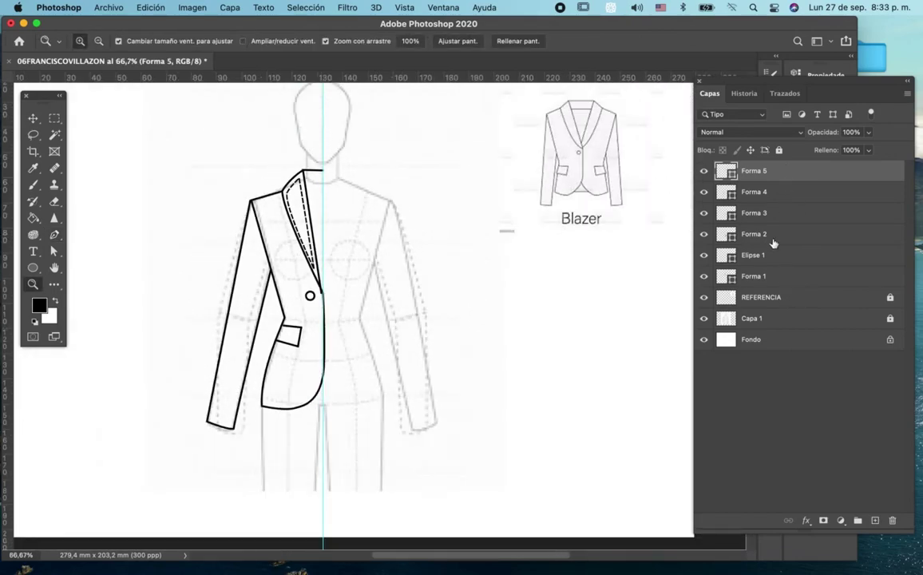
Group Forma 1–5 and Elipse 1 into Grupo 1 after briefly previewing without Capa 1
{"action": "left_click", "coordinate": [779, 276]}
{"action": "left_click", "coordinate": [771, 171]}
{"action": "left_click", "coordinate": [704, 319]}
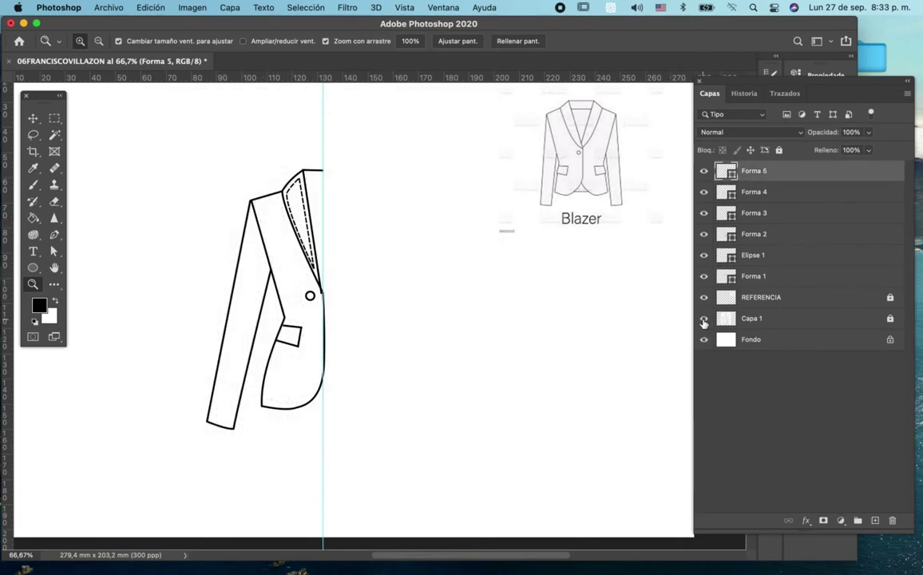
{"action": "left_click", "coordinate": [703, 319]}
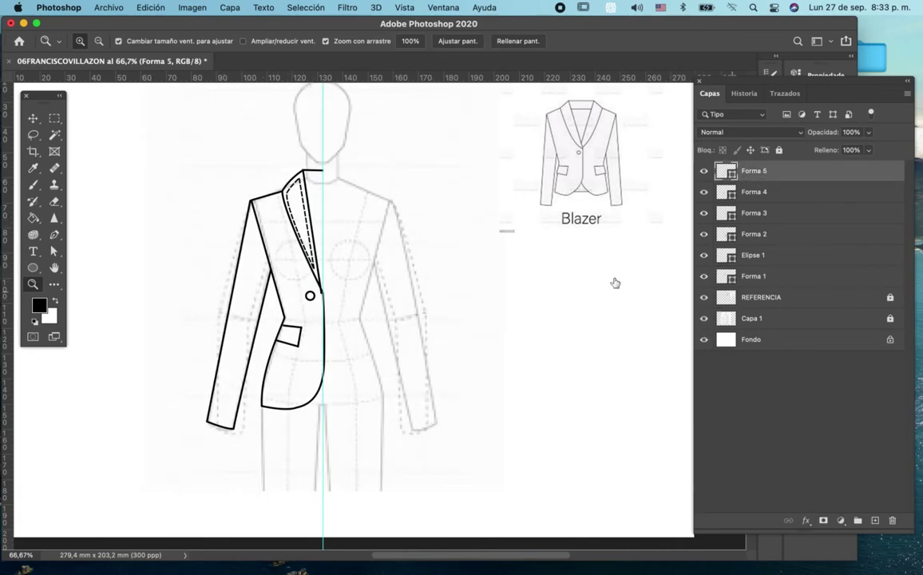
{"action": "left_click", "coordinate": [764, 278], "text": "shift"}
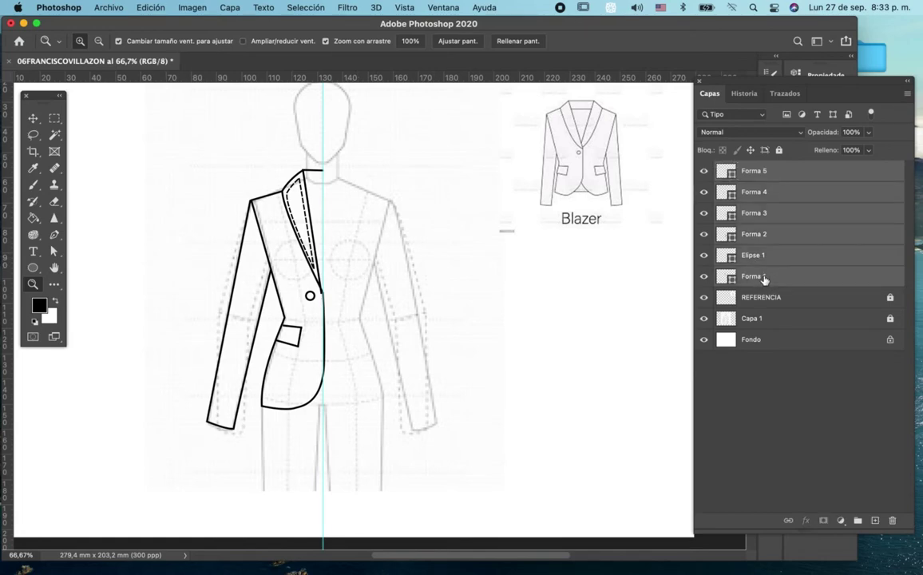
{"action": "key", "text": "ctrl+g"}
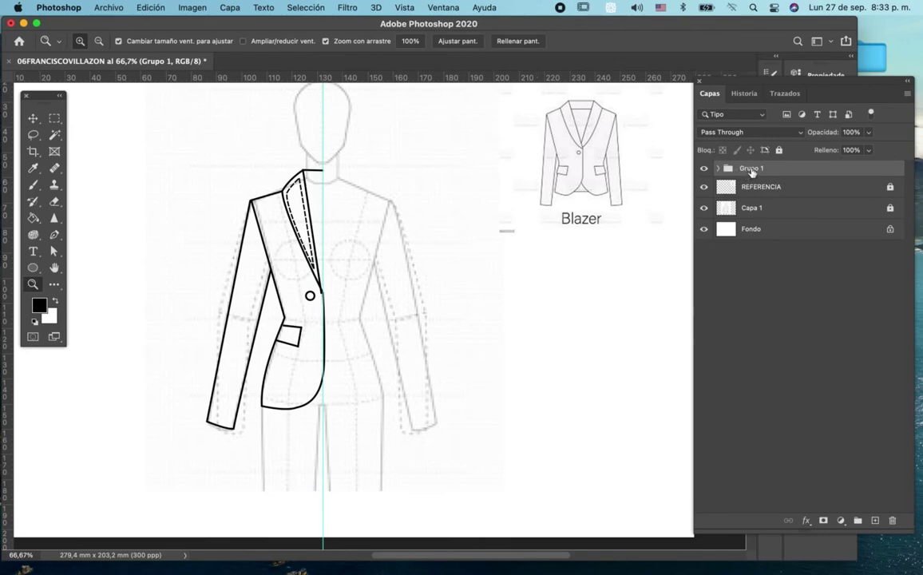
Rename Grupo 1 to FRENTEIZQUIERDO
{"action": "right_click", "coordinate": [752, 169]}
{"action": "double_click", "coordinate": [751, 169]}
{"action": "type", "text": "FRENTEIZQUIERDO"}
{"action": "key", "text": "Return"}
Duplicate the FRENTEIZQUIERDO group and name the copy FRENTEDERECHO
{"action": "left_click_drag", "start_coordinate": [814, 169], "coordinate": [875, 519]}
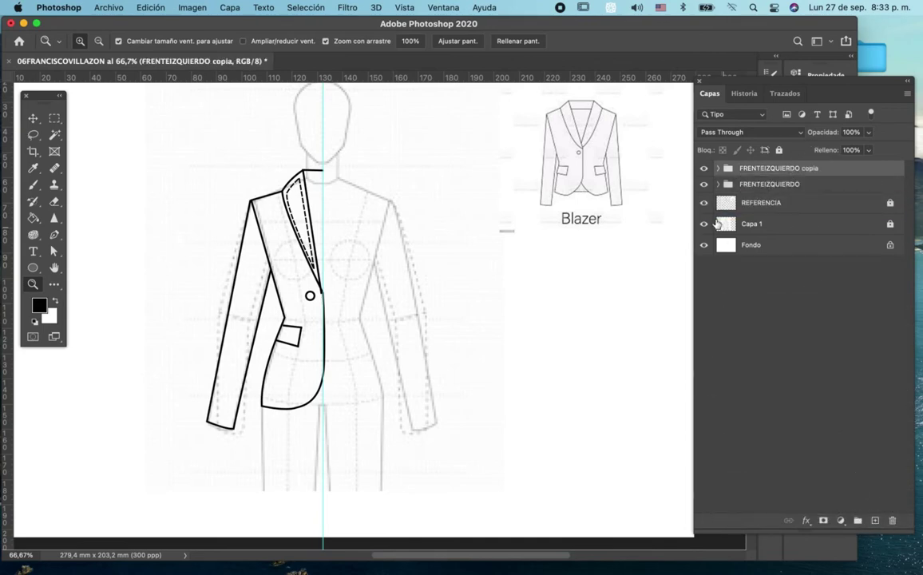
{"action": "double_click", "coordinate": [773, 169]}
{"action": "type", "text": "FRENTEDERECHO"}
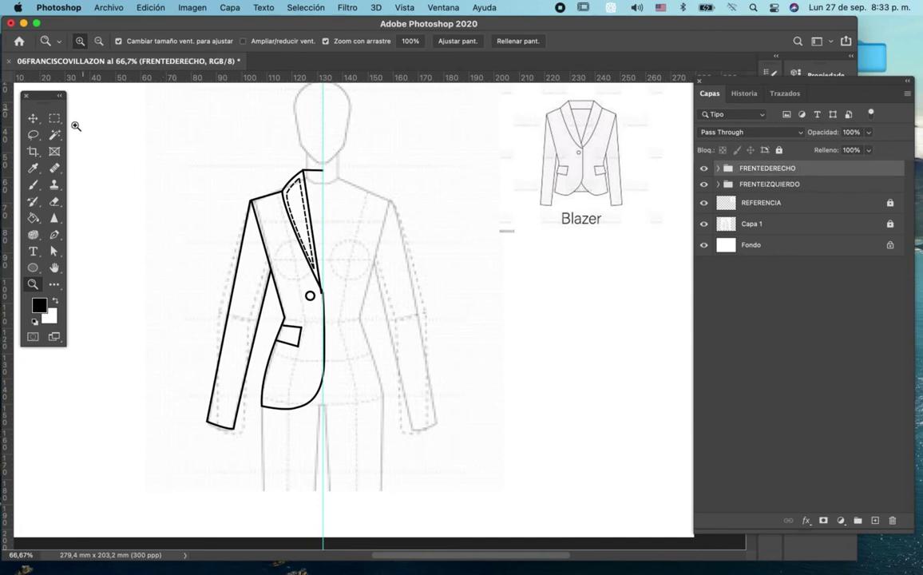
{"action": "left_click", "coordinate": [34, 118]}
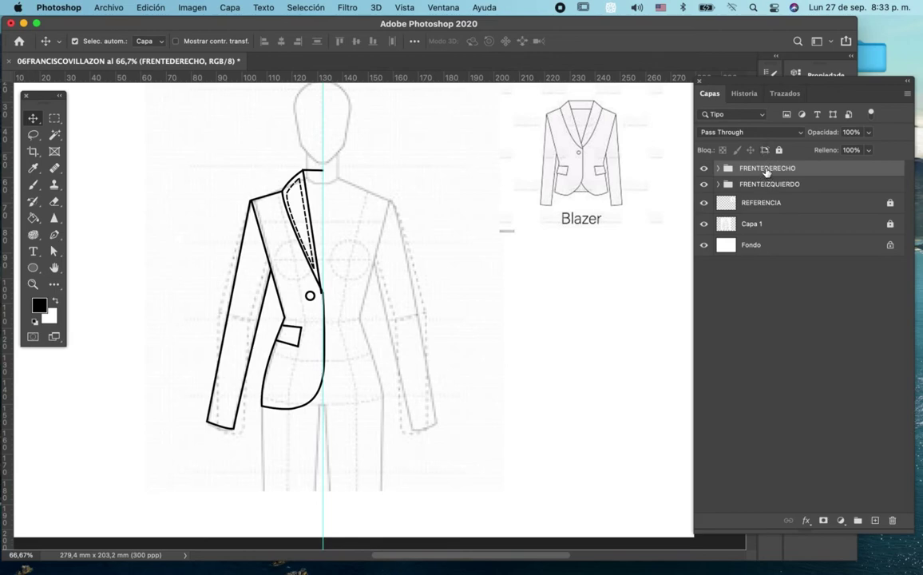
Flip FRENTEDERECHO horizontally and place it right of the centre to complete the front
{"action": "key", "text": "ctrl+t"}
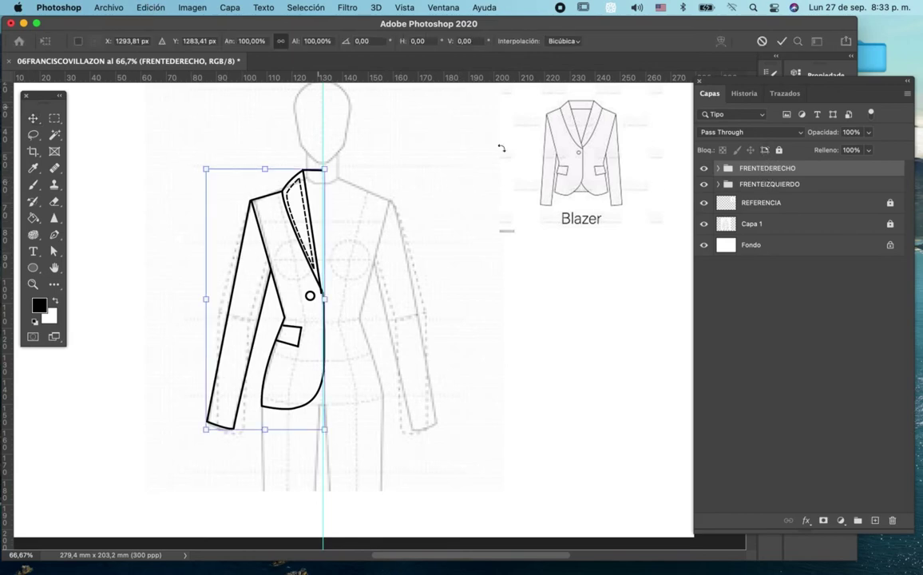
{"action": "left_click", "coordinate": [192, 7]}
{"action": "mouse_move", "coordinate": [159, 290]}
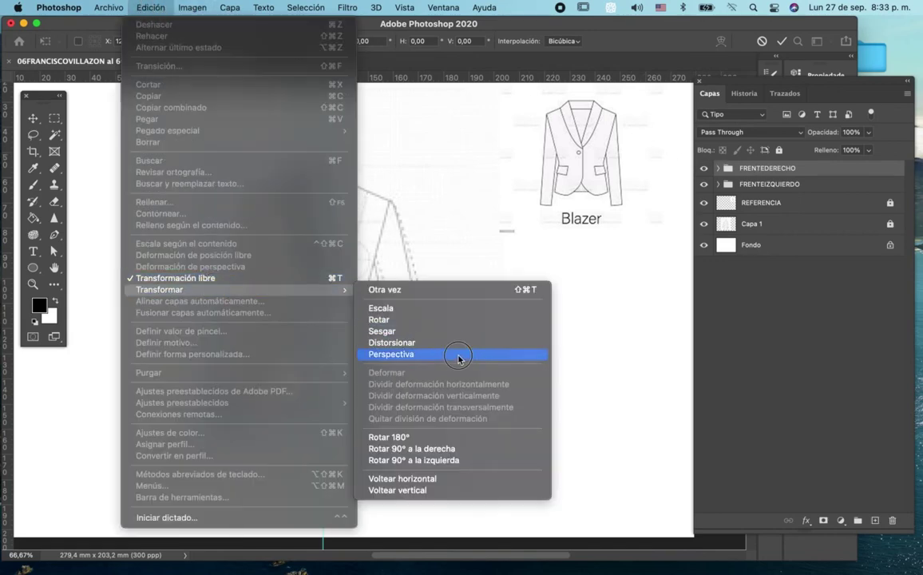
{"action": "left_click", "coordinate": [429, 478]}
{"action": "left_click_drag", "start_coordinate": [260, 245], "coordinate": [376, 244]}
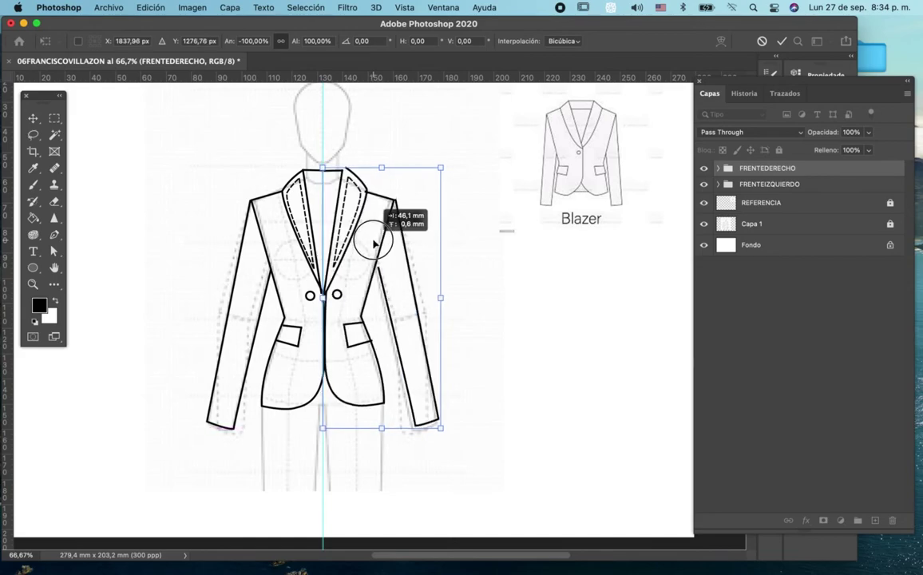
{"action": "left_click_drag", "start_coordinate": [374, 243], "coordinate": [373, 243]}
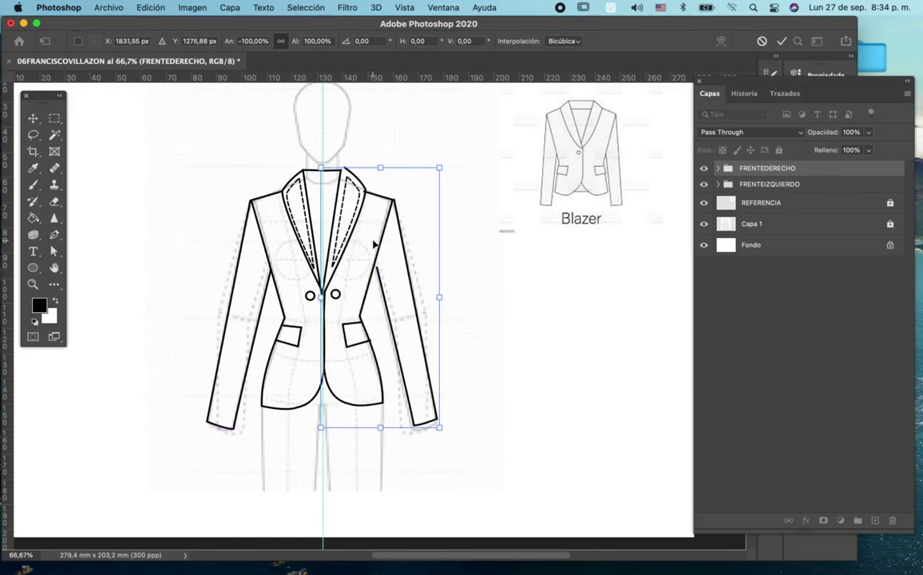
{"action": "key", "text": "Return"}
Zoom onto the collar and join the right collar curve's (Forma 1) top end to the neckline
{"action": "key", "text": "z"}
{"action": "left_click", "coordinate": [365, 169]}
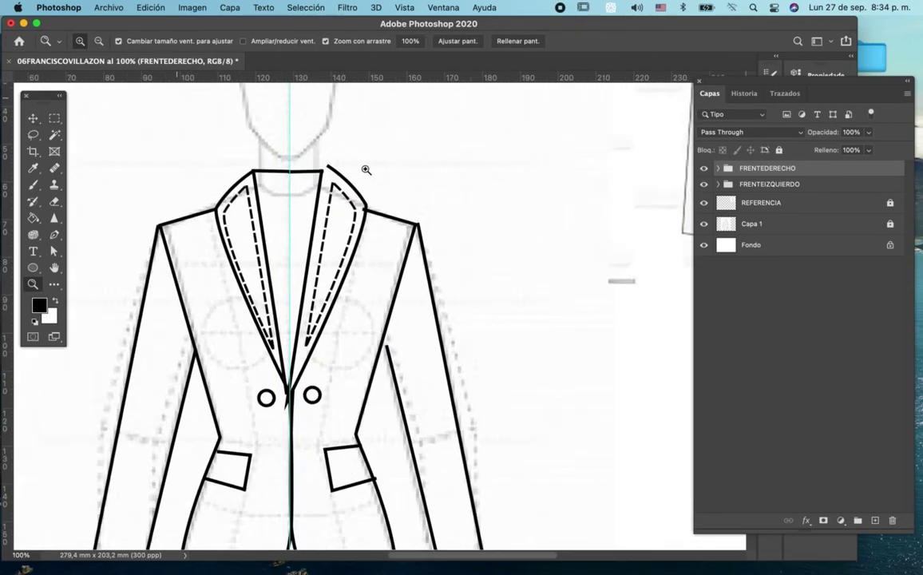
{"action": "left_click_drag", "start_coordinate": [453, 191], "coordinate": [372, 237]}
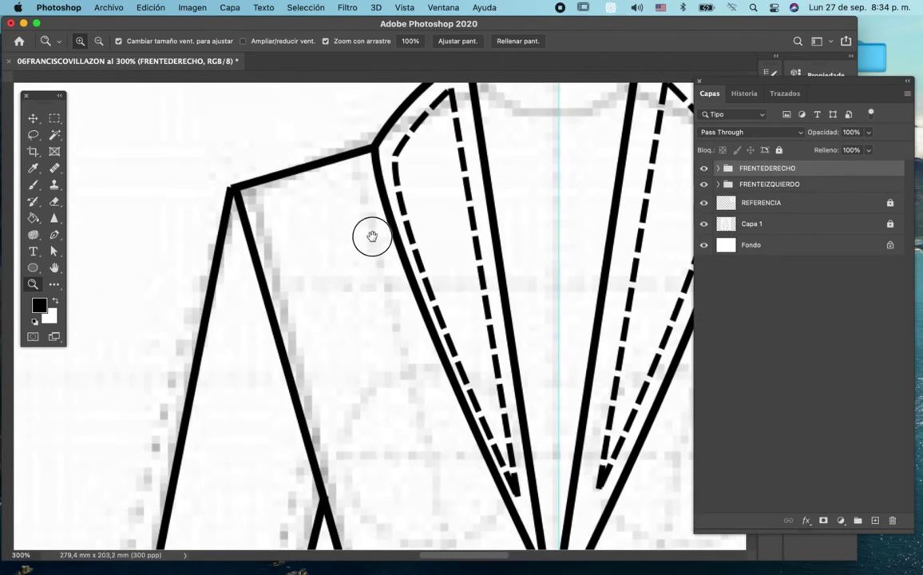
{"action": "left_click_drag", "start_coordinate": [299, 257], "coordinate": [155, 297]}
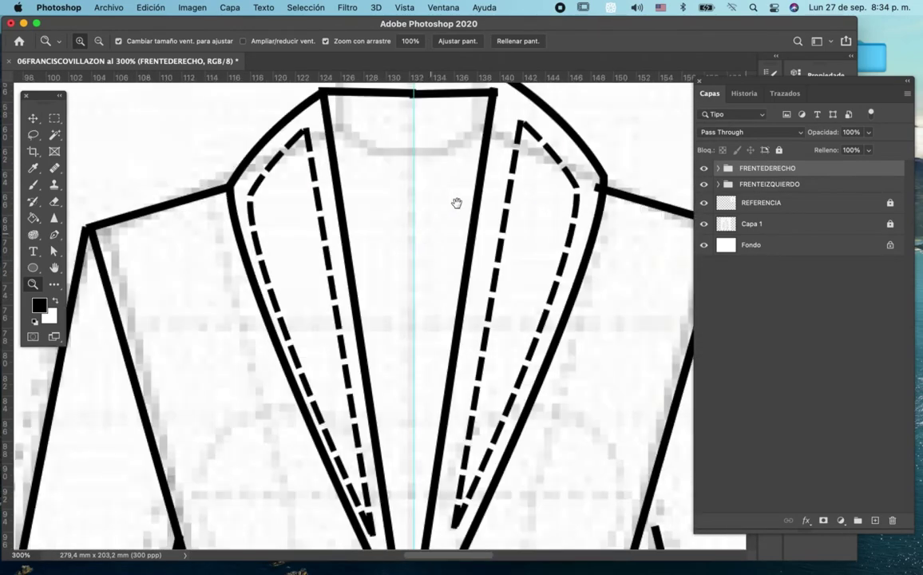
{"action": "left_click_drag", "start_coordinate": [455, 203], "coordinate": [404, 227]}
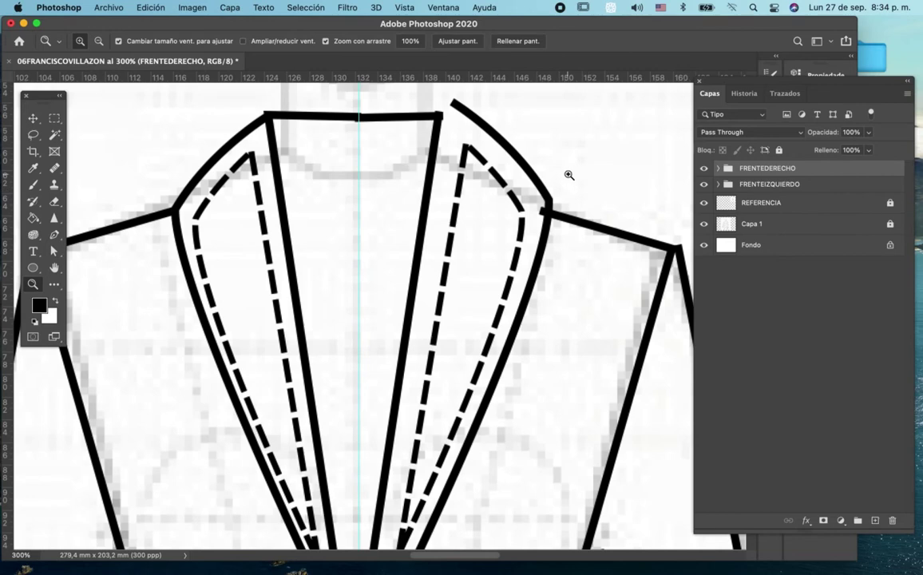
{"action": "left_click", "coordinate": [717, 168]}
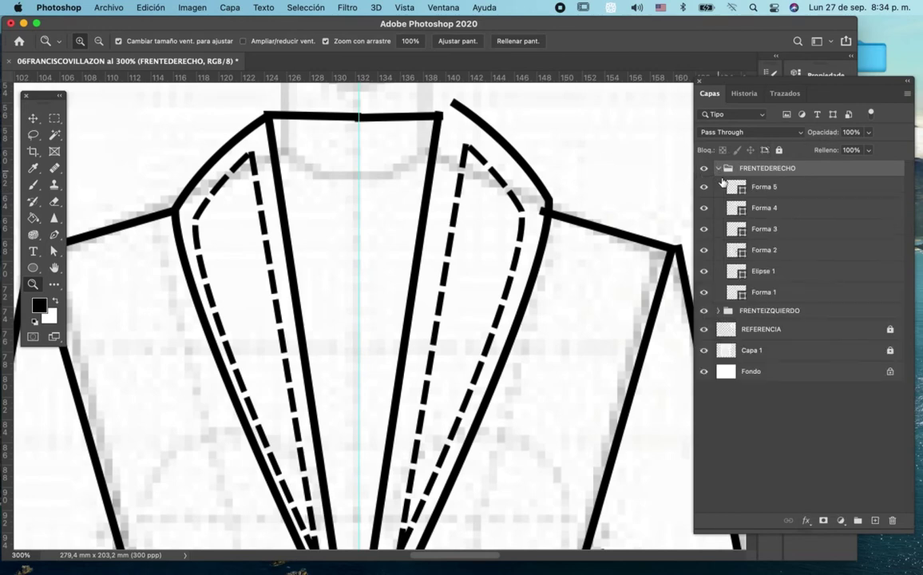
{"action": "left_click", "coordinate": [767, 292]}
{"action": "key", "text": "p"}
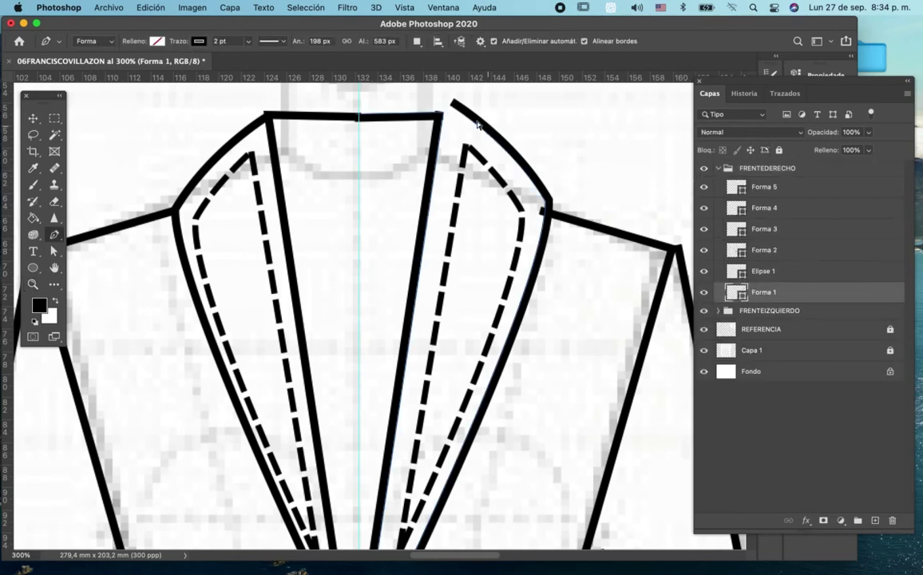
{"action": "left_click_drag", "start_coordinate": [452, 104], "coordinate": [443, 115]}
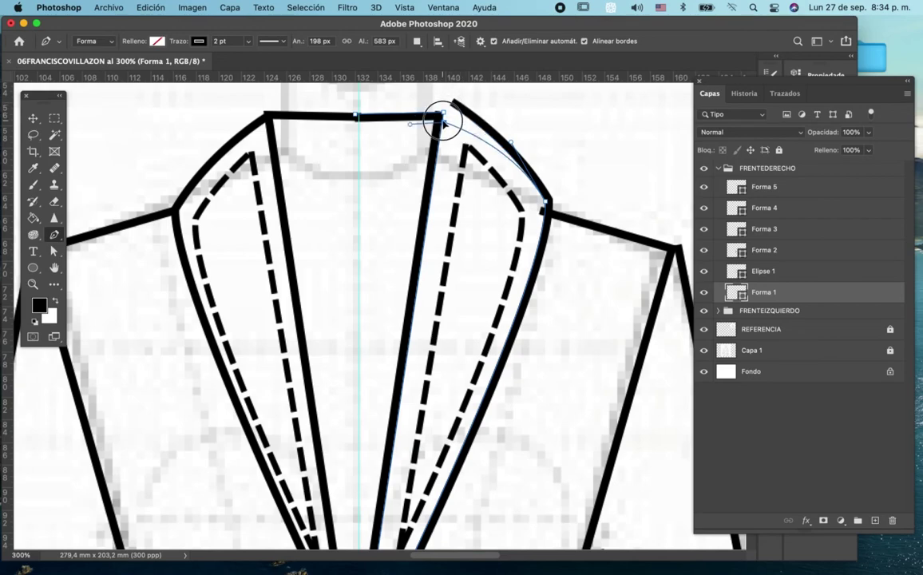
{"action": "left_click", "coordinate": [443, 118]}
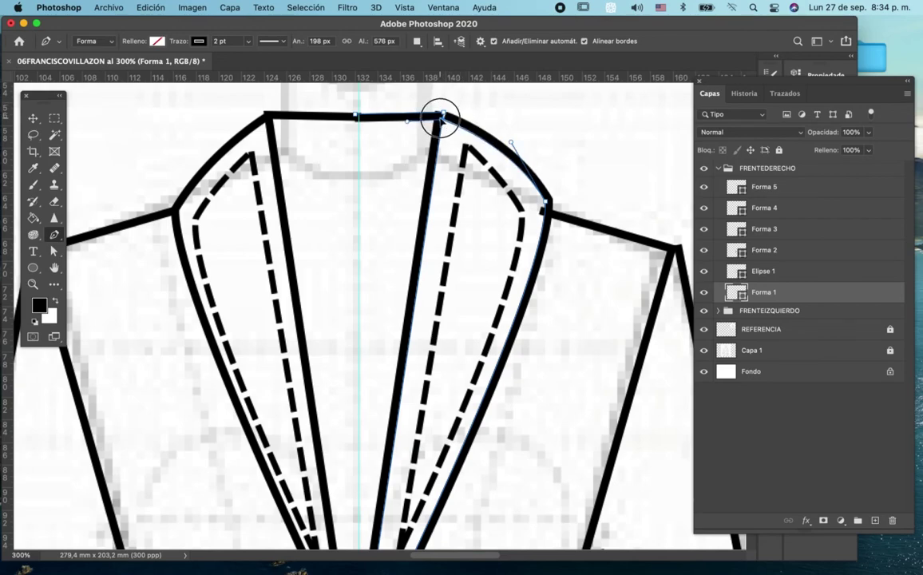
{"action": "key", "text": "Return"}
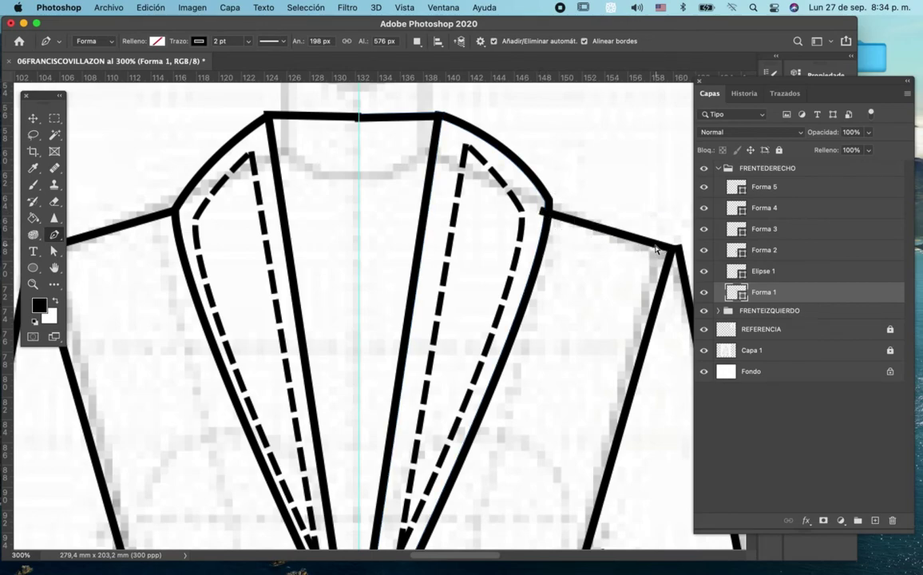
Align the Forma 2 shoulder line's end with the lapel and add a horizontal guide at about 65,6 mm
{"action": "left_click", "coordinate": [773, 273]}
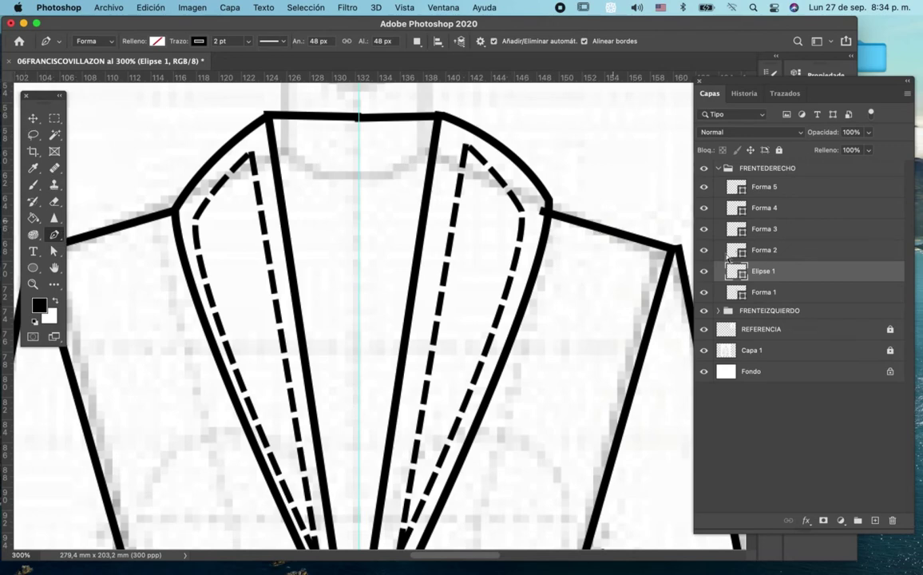
{"action": "left_click", "coordinate": [771, 249]}
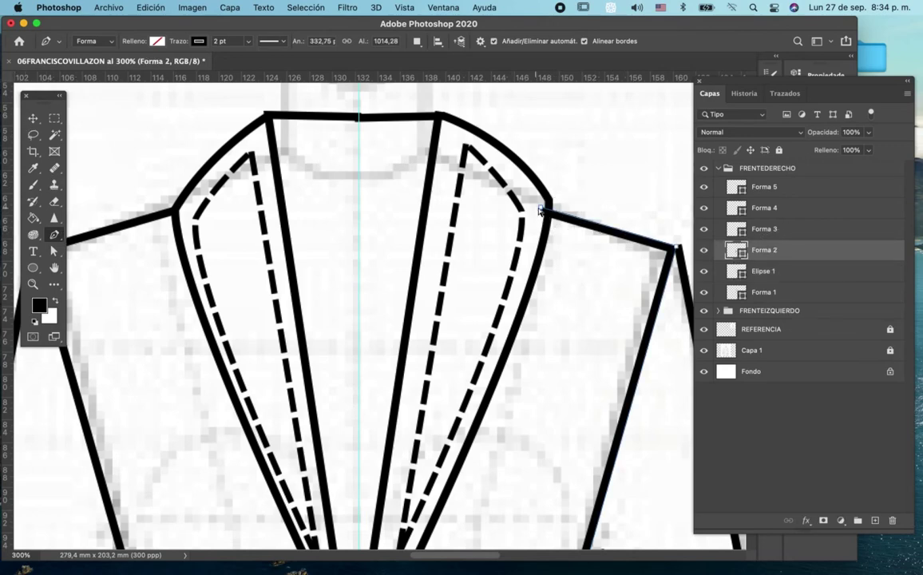
{"action": "left_click_drag", "start_coordinate": [541, 209], "coordinate": [549, 209]}
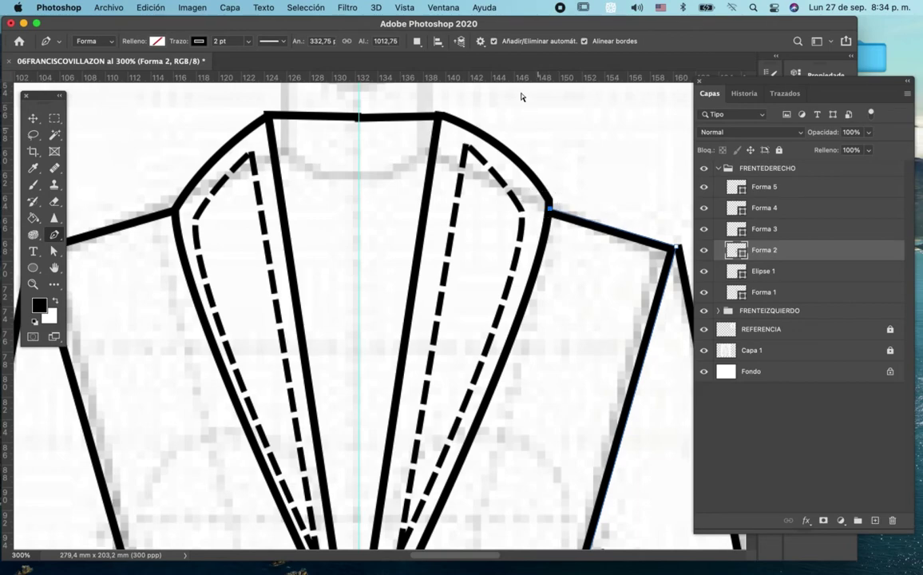
{"action": "left_click_drag", "start_coordinate": [513, 80], "coordinate": [507, 212]}
{"action": "left_click", "coordinate": [303, 8]}
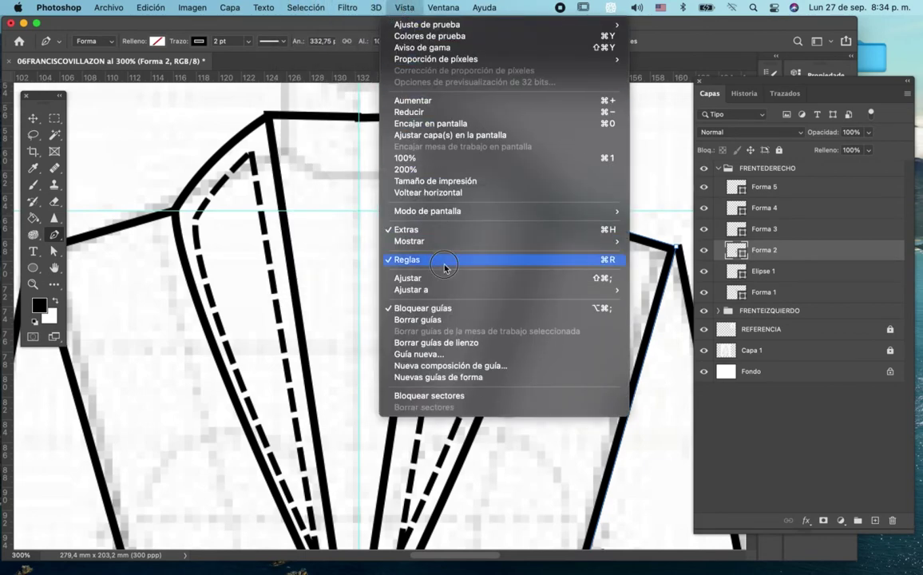
{"action": "mouse_move", "coordinate": [404, 7]}
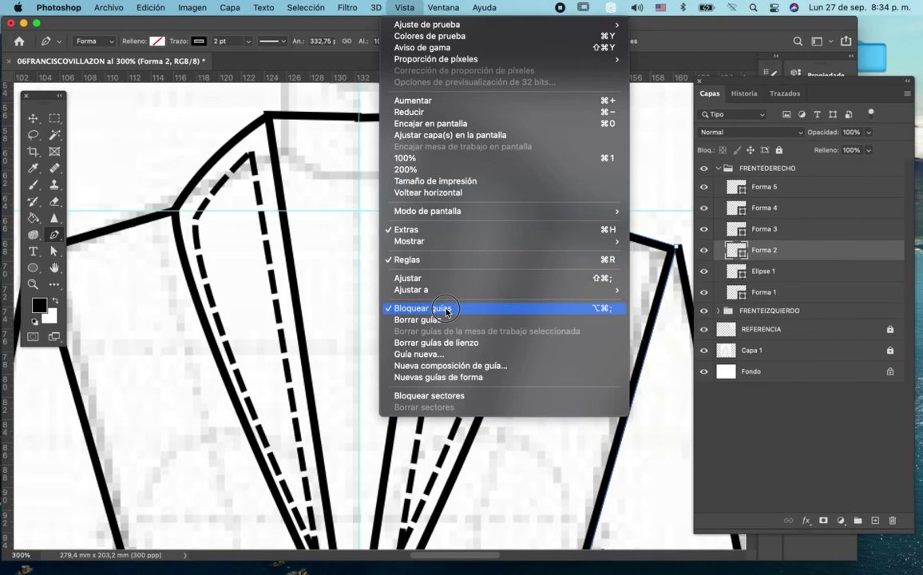
Toggle the Forma layers to identify parts, then delete the duplicate Elipse 1 button layer
{"action": "left_click", "coordinate": [239, 228]}
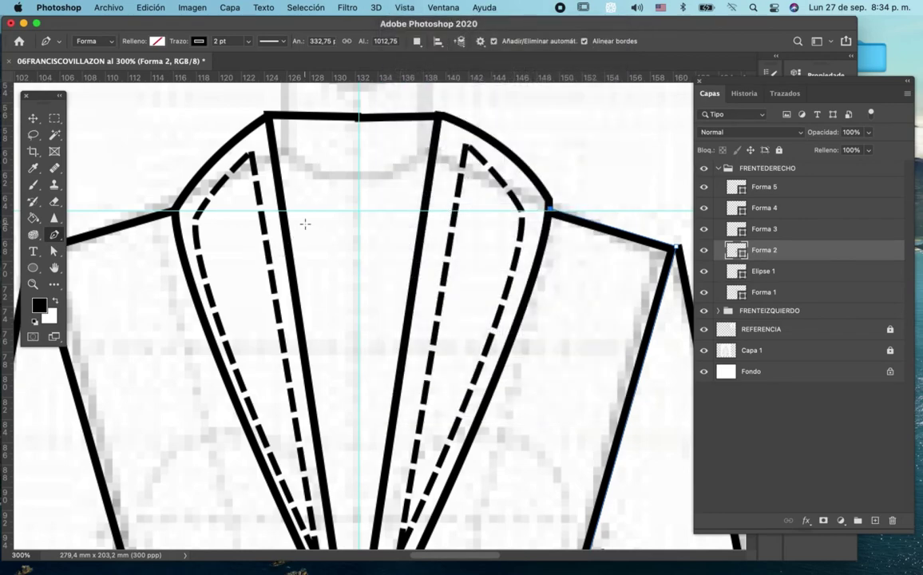
{"action": "key", "text": "super+0"}
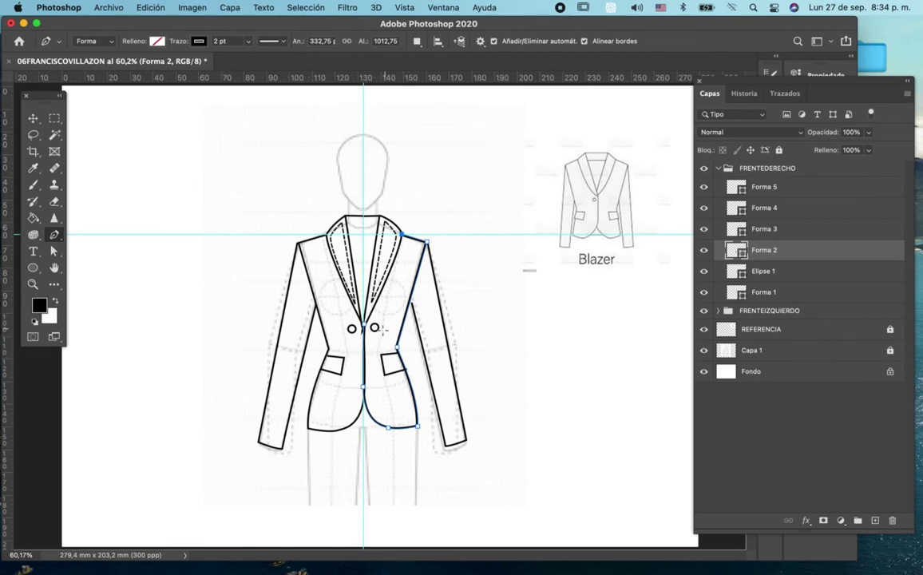
{"action": "key", "text": "x"}
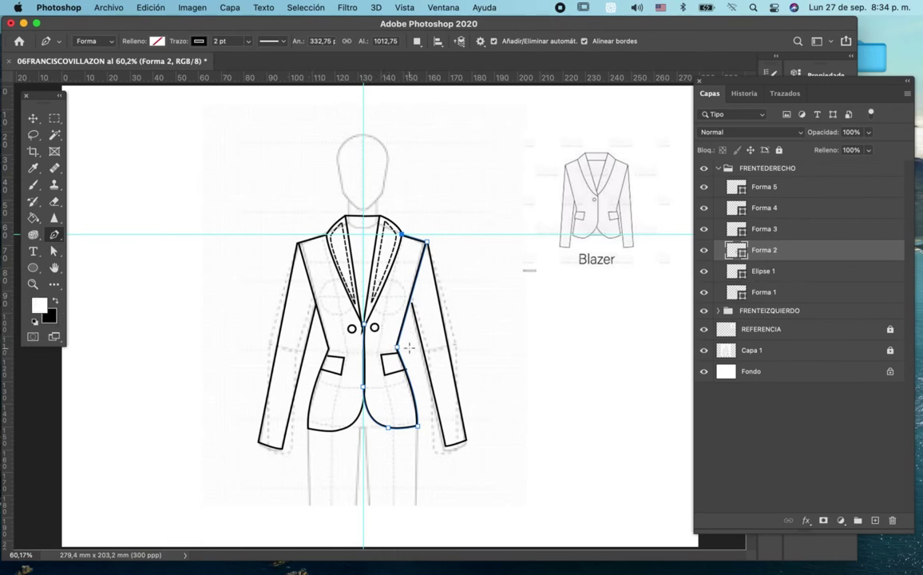
{"action": "key", "text": "z"}
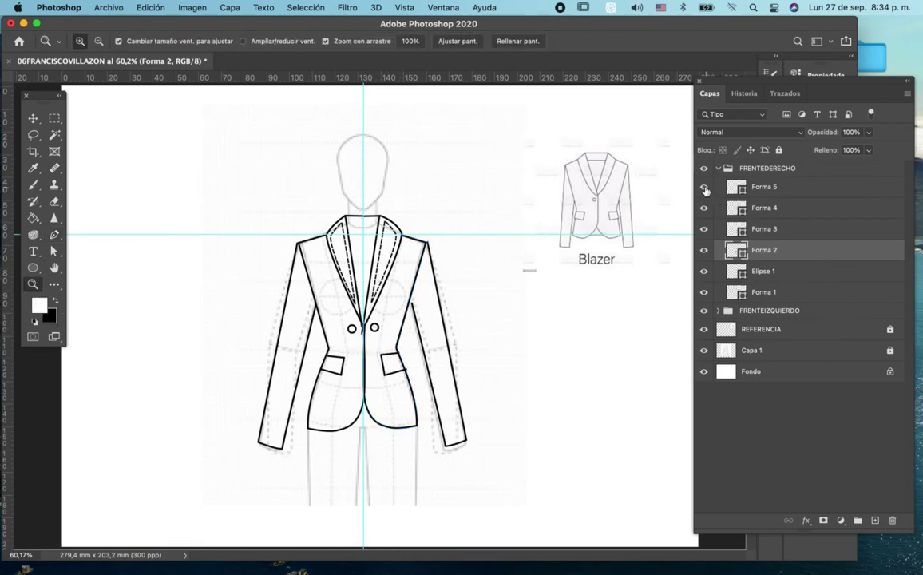
{"action": "left_click", "coordinate": [704, 188]}
{"action": "left_click", "coordinate": [704, 208]}
{"action": "left_click", "coordinate": [703, 229]}
{"action": "left_click", "coordinate": [703, 250]}
{"action": "left_click", "coordinate": [703, 251]}
{"action": "left_click", "coordinate": [703, 271]}
{"action": "left_click_drag", "start_coordinate": [781, 271], "coordinate": [890, 520]}
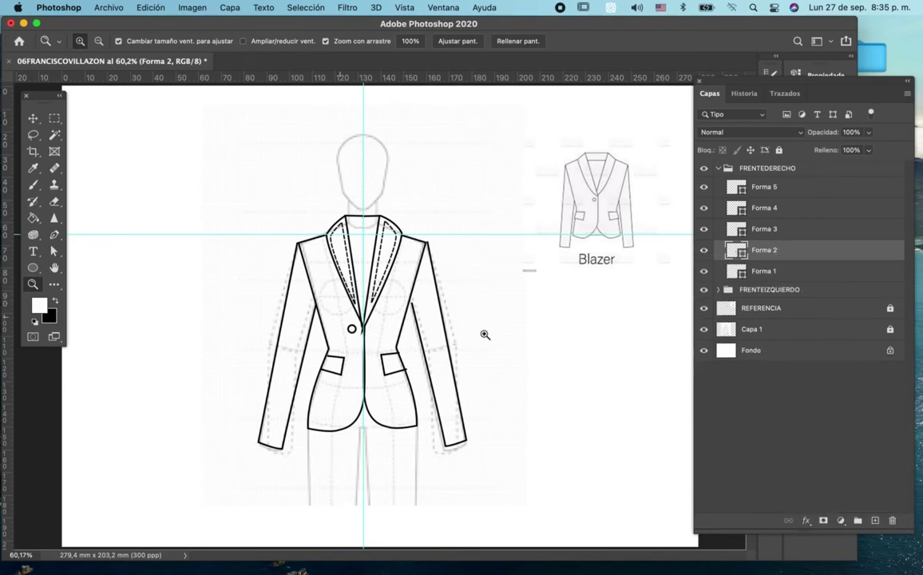
{"action": "left_click_drag", "start_coordinate": [422, 320], "coordinate": [406, 322]}
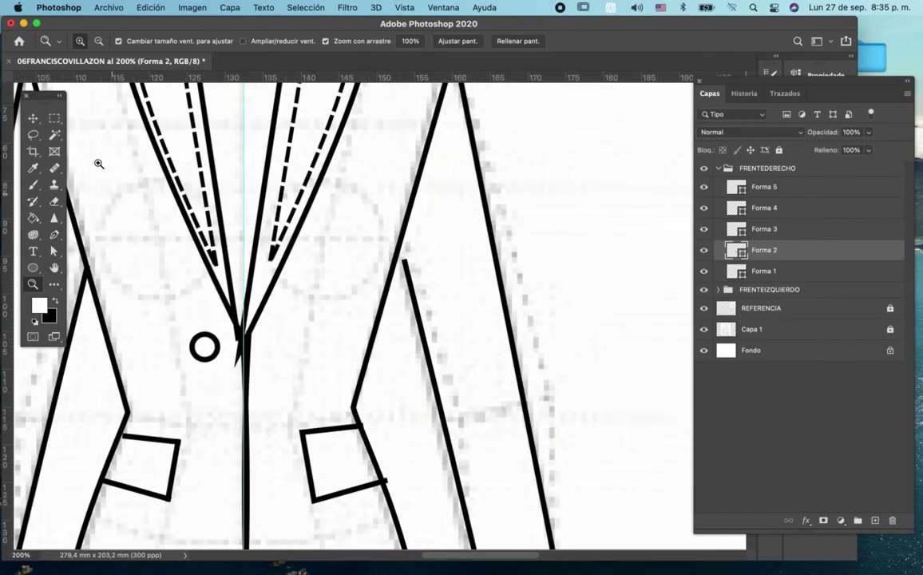
Nudge the Forma 1 lapel anchor so the lapel meets the centre front at the notch
{"action": "left_click", "coordinate": [54, 234]}
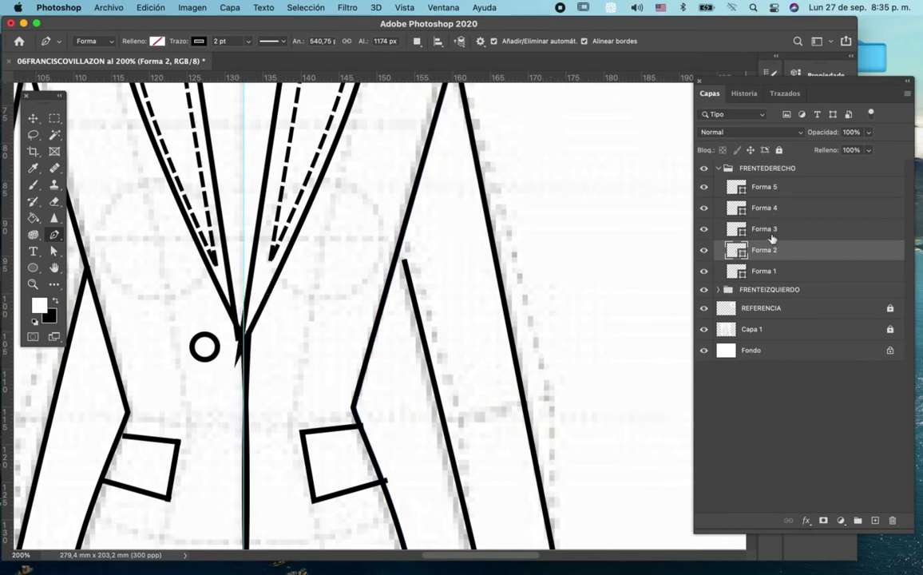
{"action": "key", "text": "alt+]"}
{"action": "key", "text": "alt+]"}
{"action": "key", "text": "alt+]"}
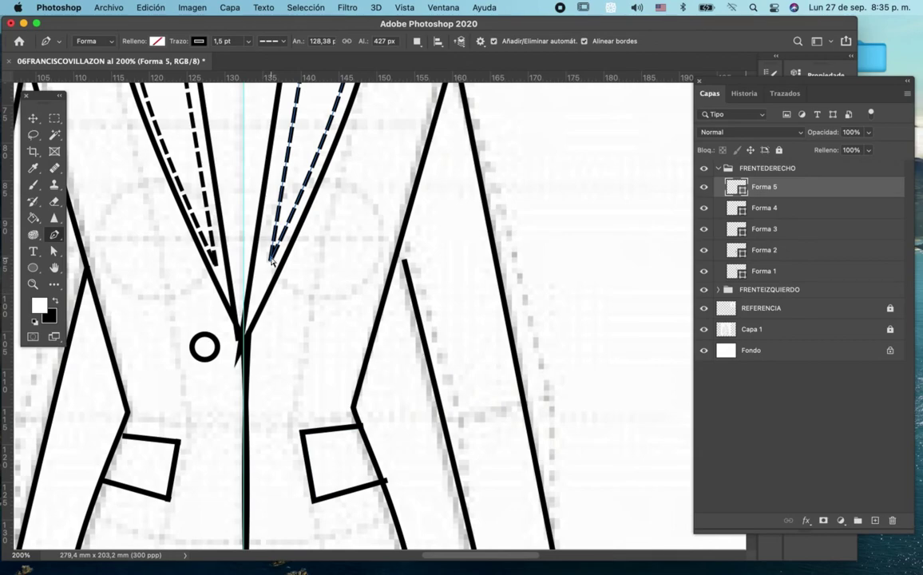
{"action": "left_click", "coordinate": [785, 208]}
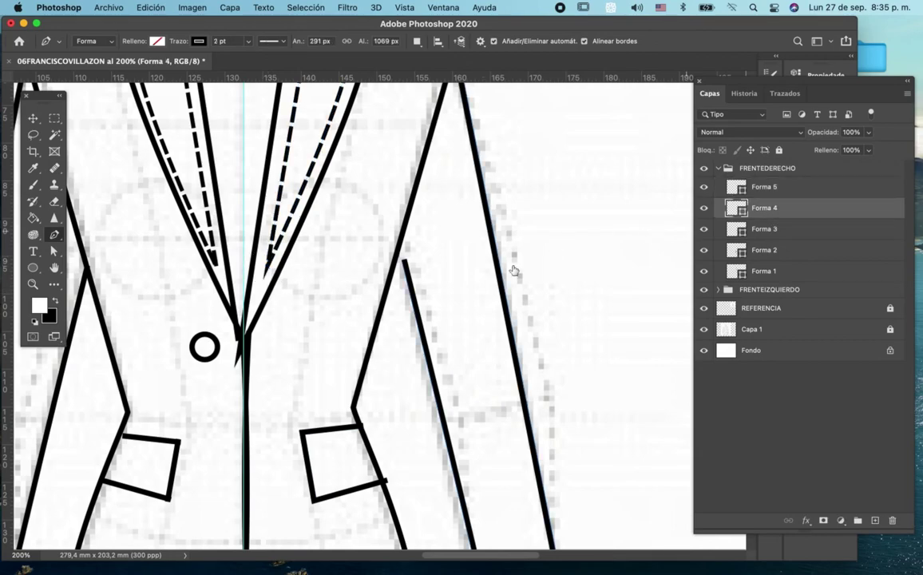
{"action": "left_click", "coordinate": [778, 272]}
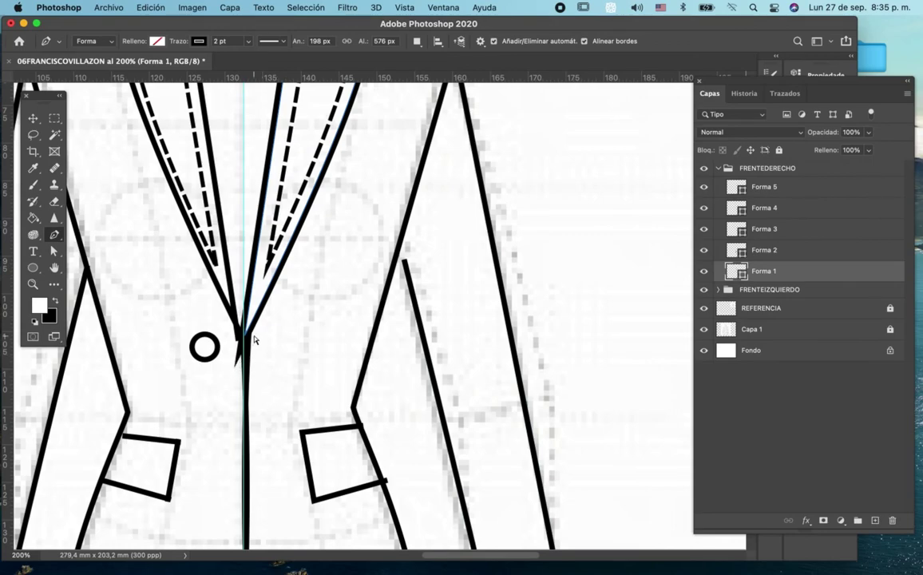
{"action": "left_click_drag", "start_coordinate": [248, 335], "coordinate": [250, 339]}
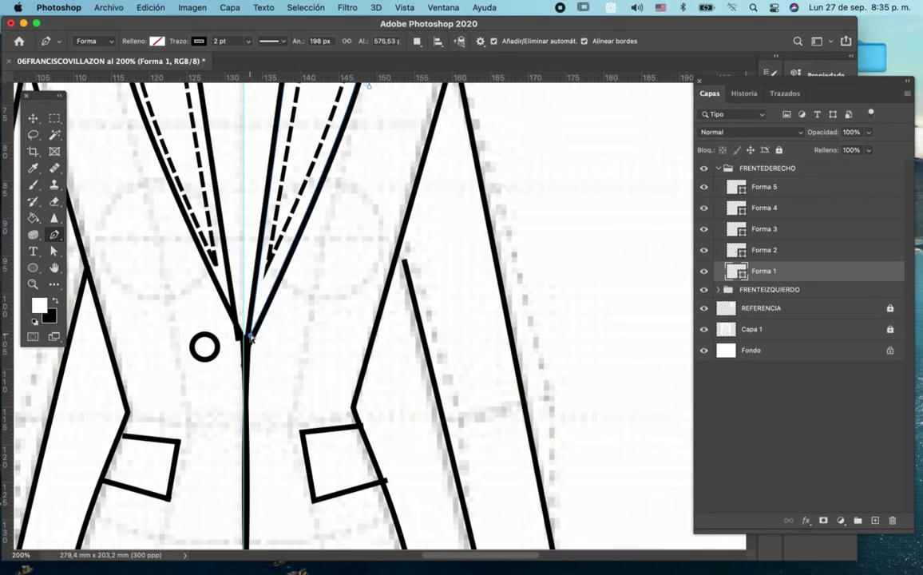
{"action": "key", "text": "z"}
{"action": "left_click", "coordinate": [336, 320], "text": "alt"}
{"action": "left_click", "coordinate": [336, 319], "text": "alt"}
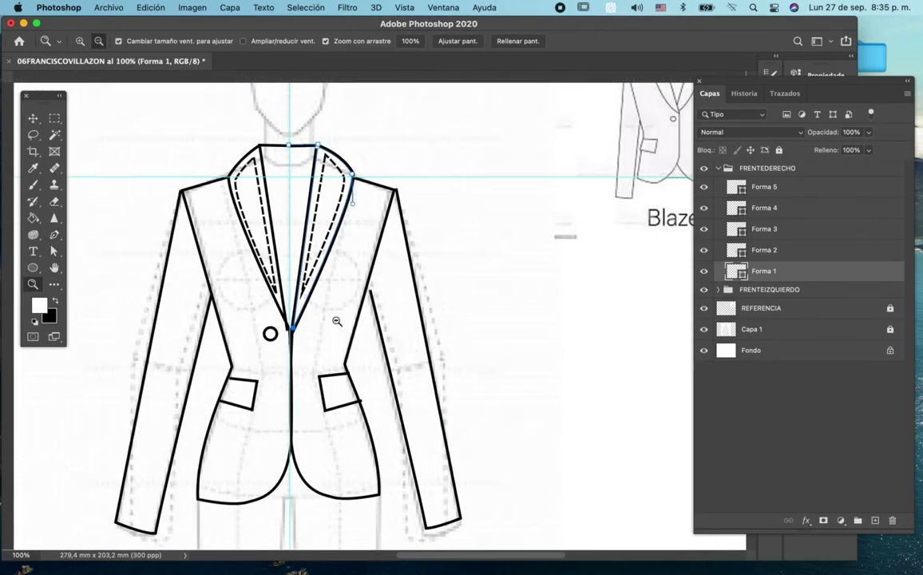
{"action": "left_click", "coordinate": [384, 313]}
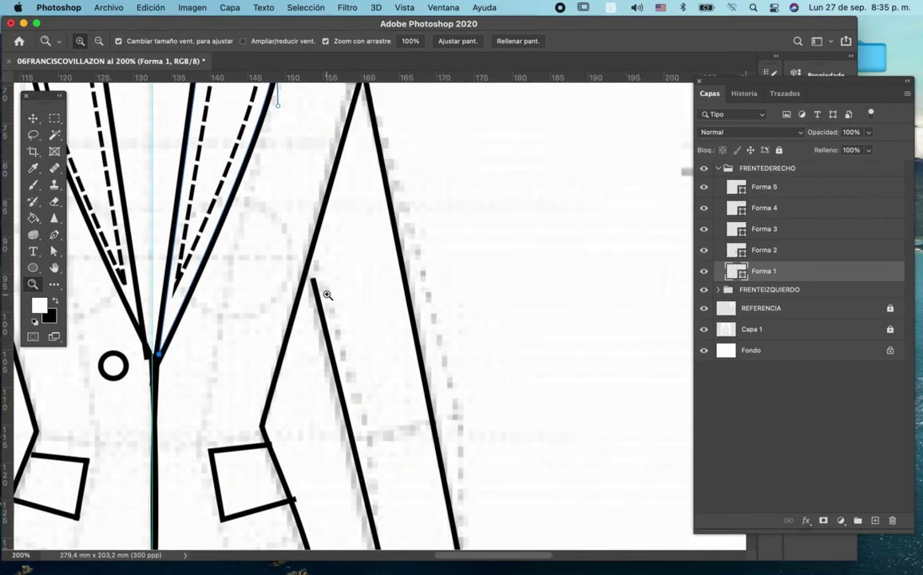
Join the top of Forma 4's inner seam line to the front edge, checking lines by toggling layers
{"action": "key", "text": "p"}
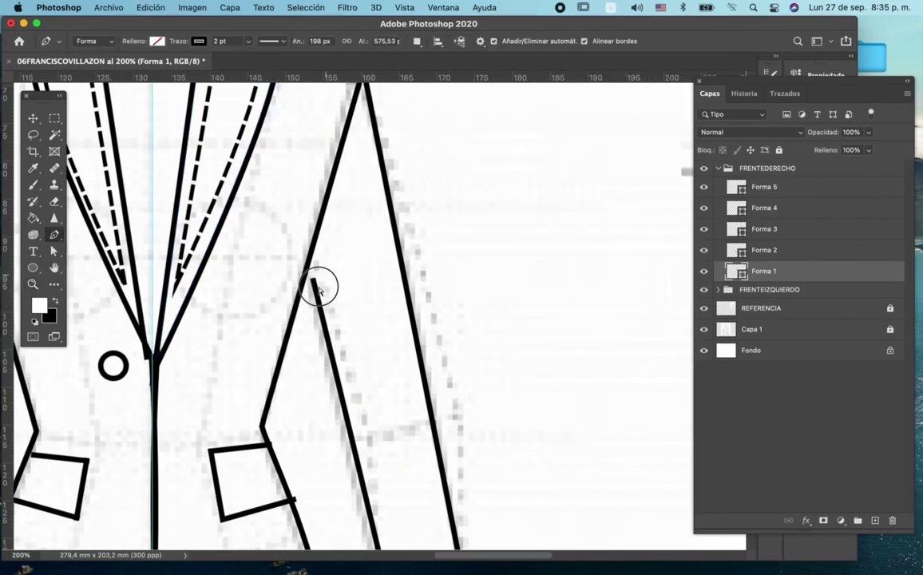
{"action": "left_click", "coordinate": [769, 252]}
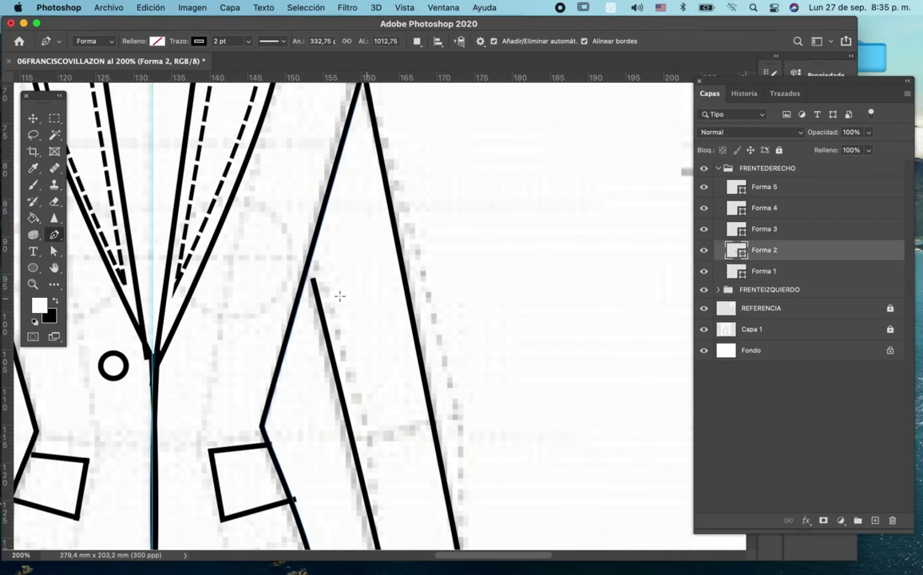
{"action": "left_click", "coordinate": [773, 234]}
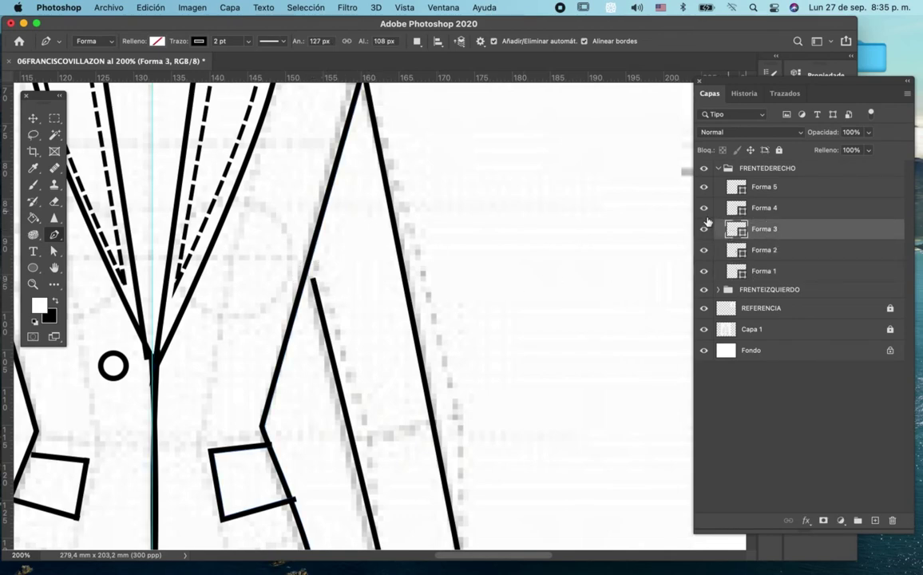
{"action": "left_click", "coordinate": [704, 187]}
{"action": "left_click", "coordinate": [703, 250]}
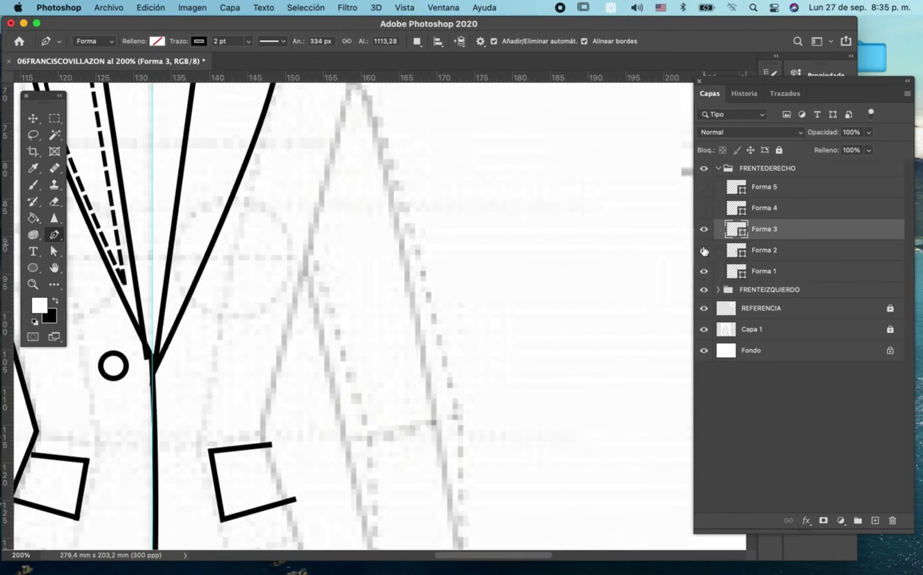
{"action": "left_click", "coordinate": [704, 250]}
{"action": "left_click", "coordinate": [704, 208]}
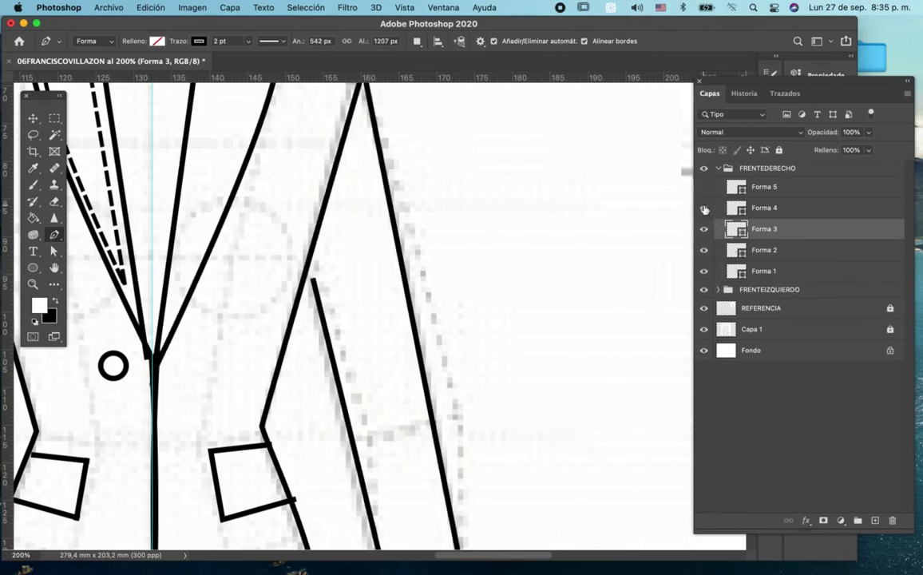
{"action": "left_click", "coordinate": [703, 187]}
{"action": "left_click", "coordinate": [758, 208]}
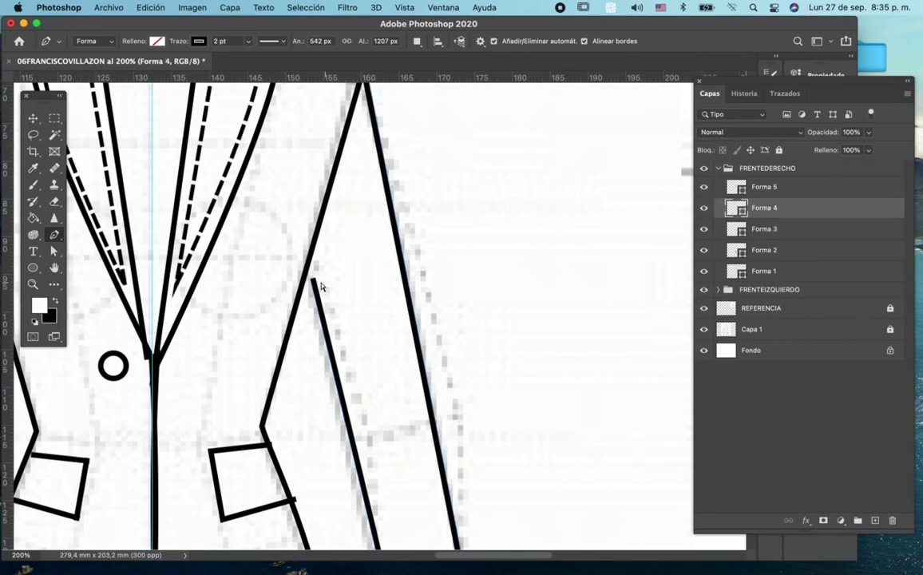
{"action": "left_click_drag", "start_coordinate": [313, 282], "coordinate": [308, 274]}
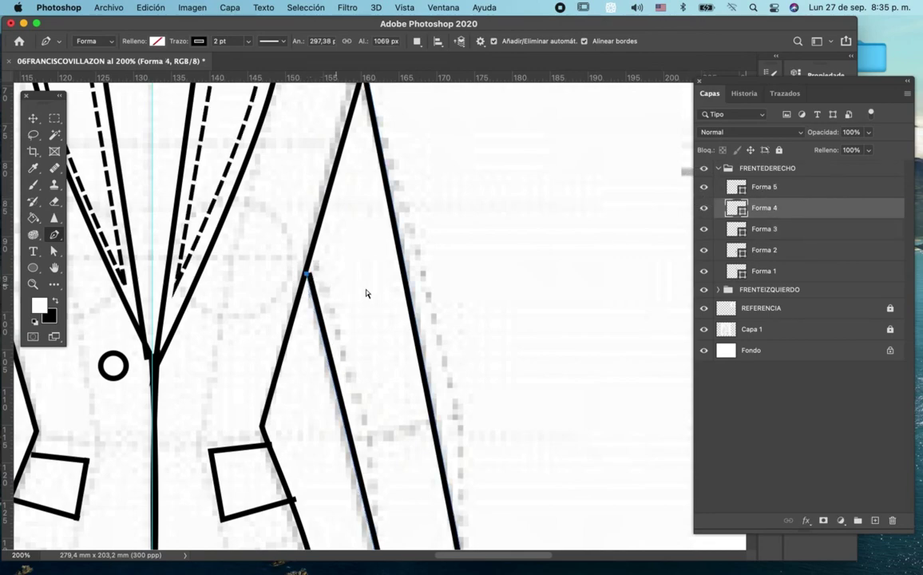
{"action": "key", "text": "z"}
{"action": "left_click", "coordinate": [448, 296], "text": "alt"}
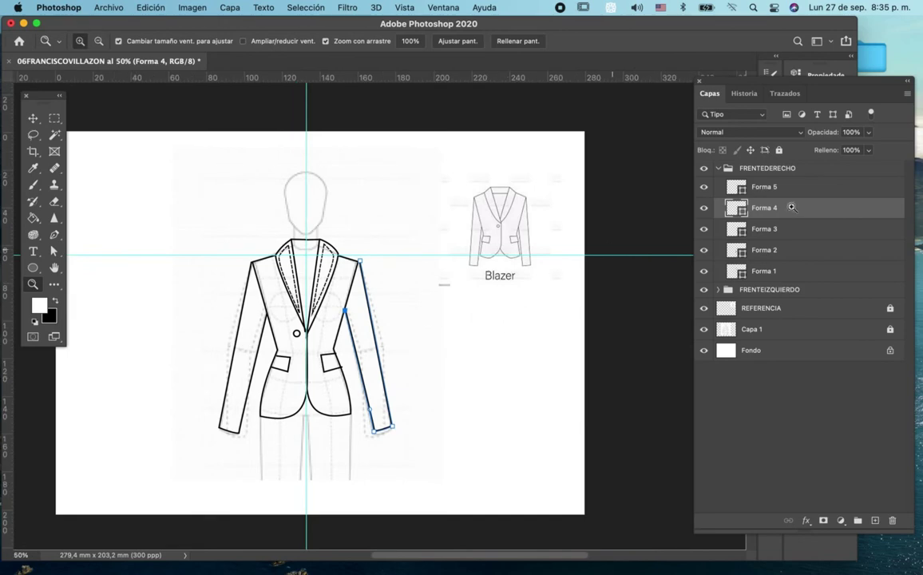
Hide the Capa 1 dotted figure template and the REFERENCIA blazer image layers
{"action": "left_click", "coordinate": [704, 330]}
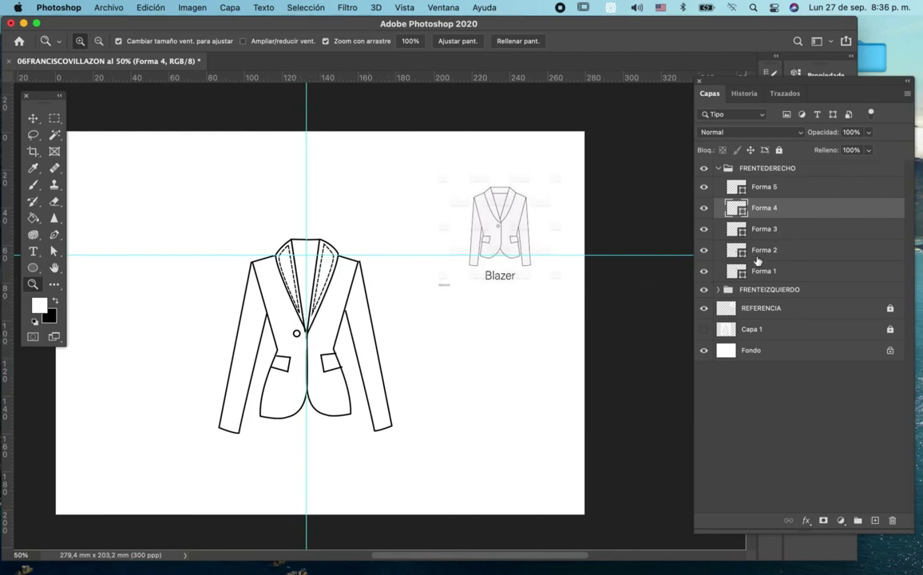
{"action": "left_click", "coordinate": [703, 308]}
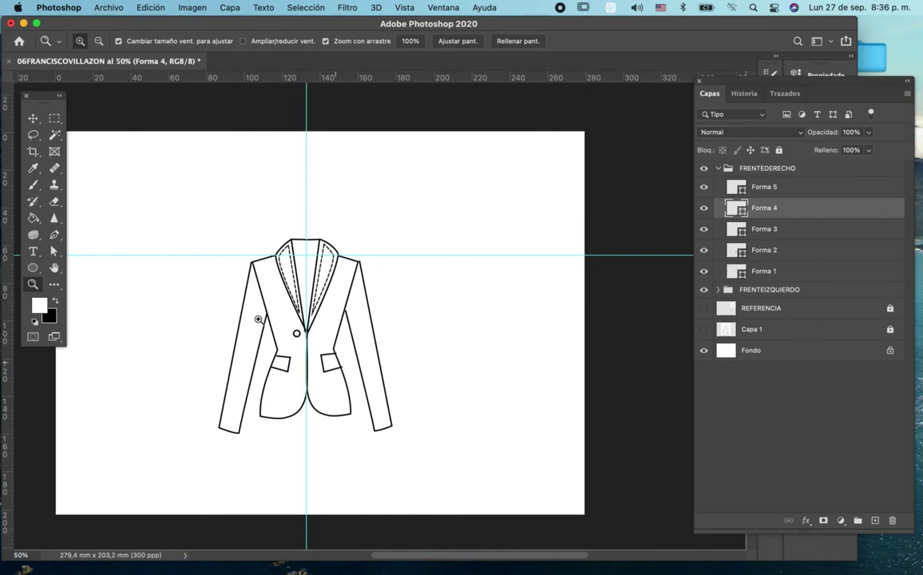
{"action": "left_click", "coordinate": [112, 7]}
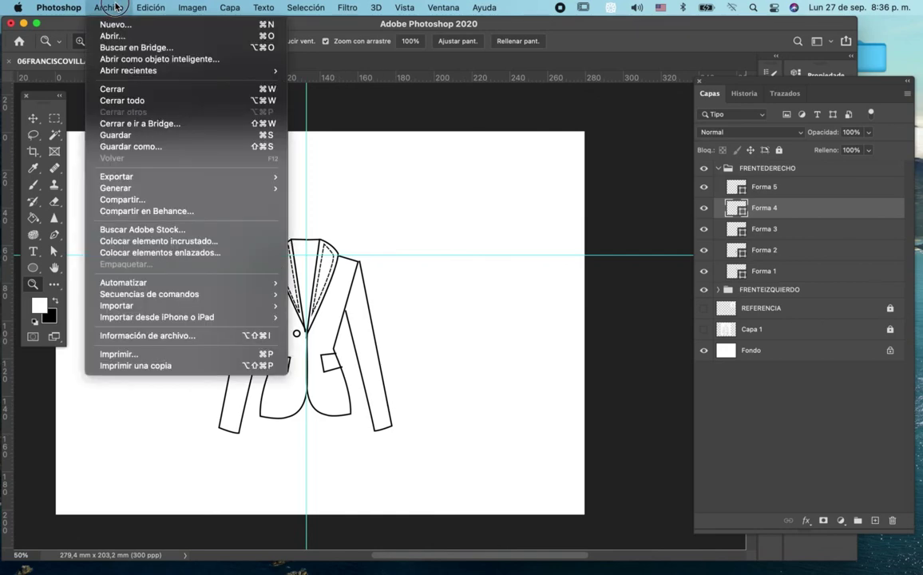
Save the blazer drawing as a JPEG copy on the Desktop at quality 10 (Máxima)
{"action": "left_click", "coordinate": [156, 149]}
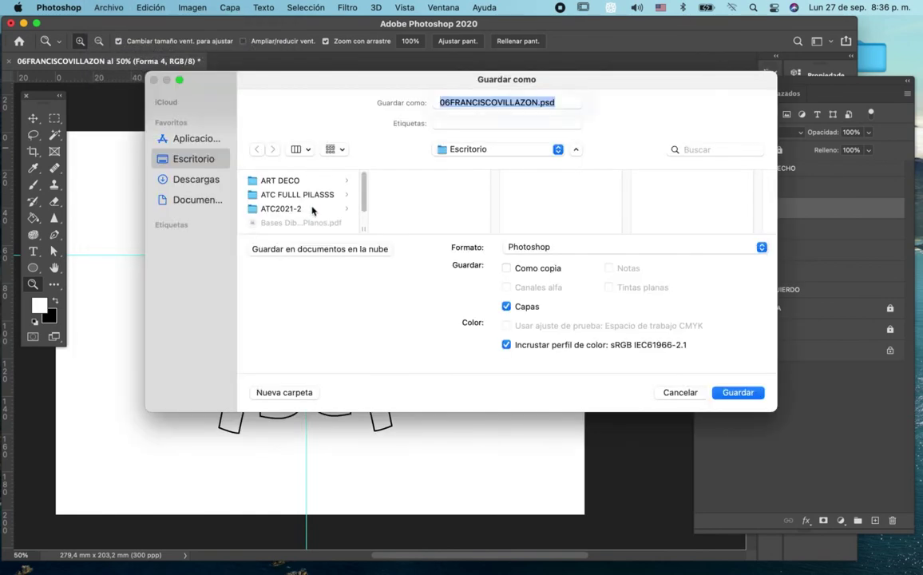
{"action": "left_click", "coordinate": [515, 244]}
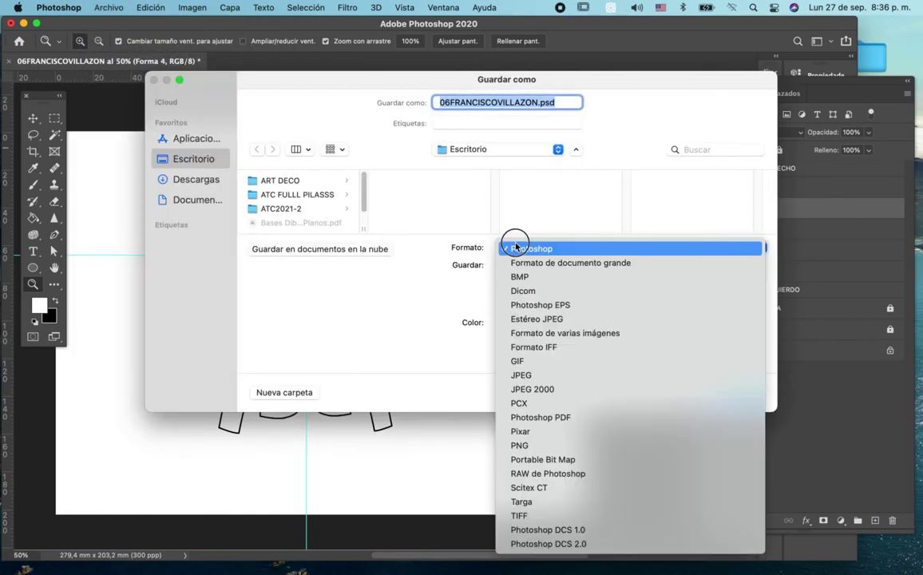
{"action": "left_click", "coordinate": [554, 377]}
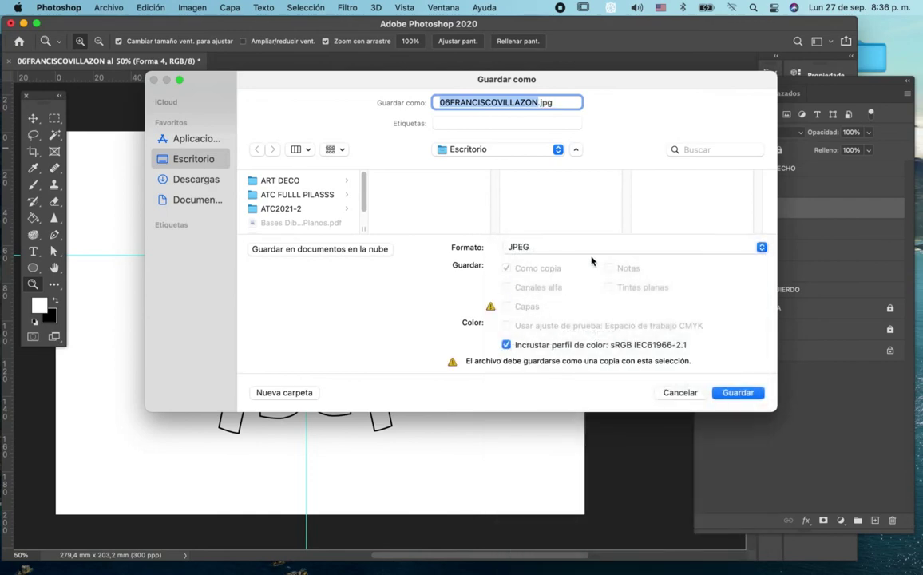
{"action": "left_click", "coordinate": [743, 392]}
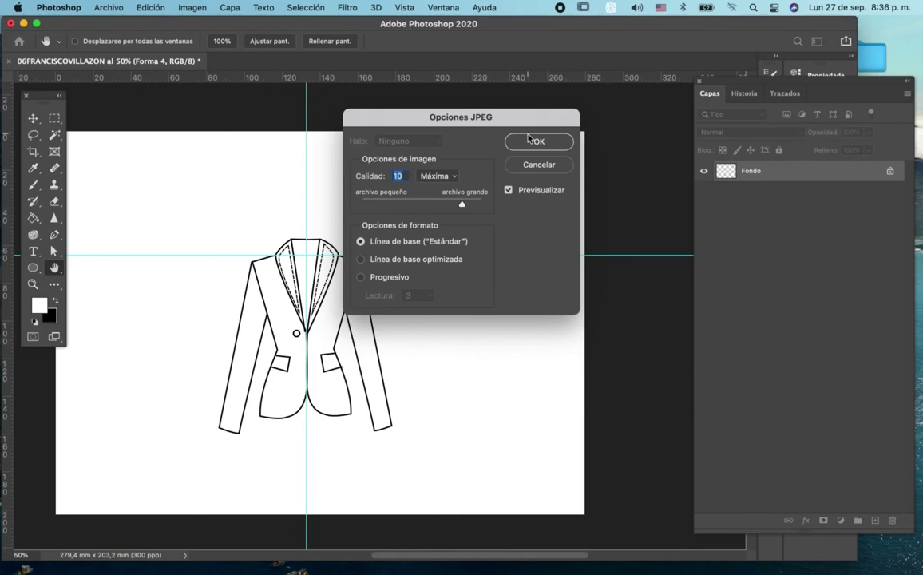
{"action": "left_click", "coordinate": [533, 141]}
{"action": "key", "text": "z"}
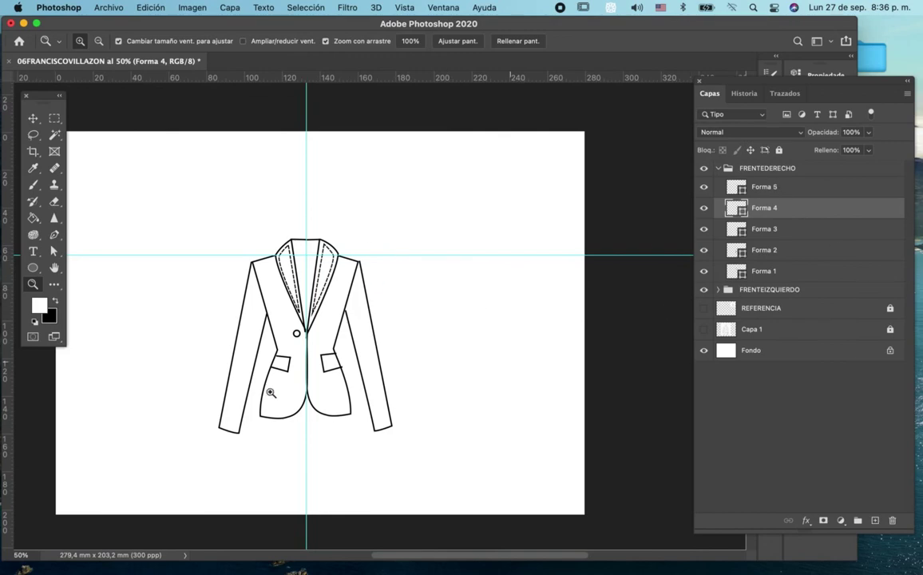
{"action": "left_click_drag", "start_coordinate": [351, 255], "coordinate": [297, 278]}
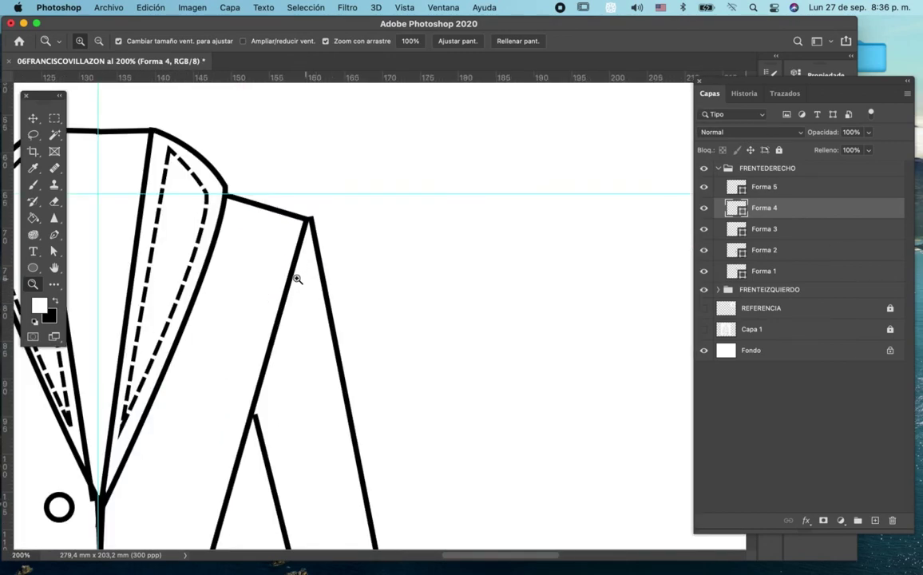
{"action": "scroll", "coordinate": [297, 279], "scroll_direction": "left", "scroll_amount": 5}
{"action": "scroll", "coordinate": [457, 259], "scroll_direction": "left", "scroll_amount": 3}
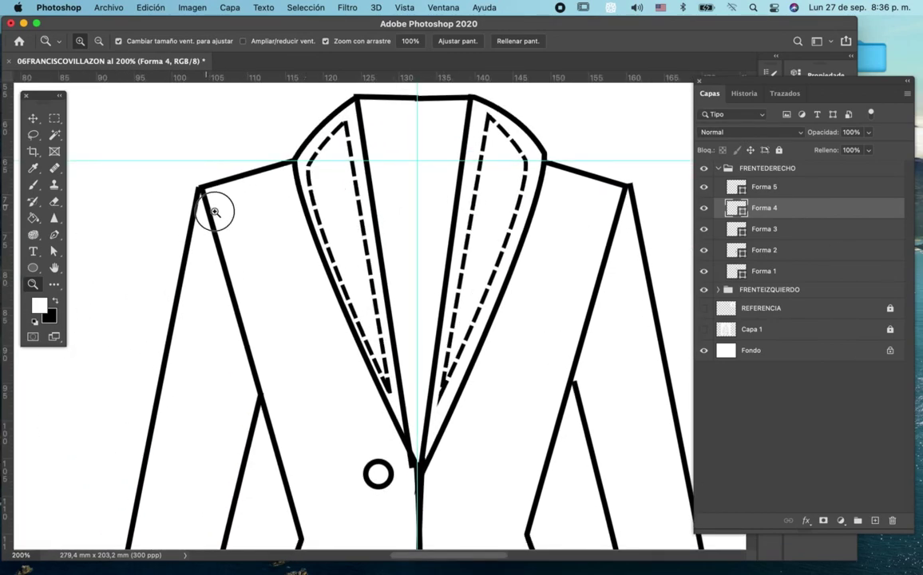
{"action": "left_click", "coordinate": [215, 212]}
{"action": "scroll", "coordinate": [375, 288], "scroll_direction": "down", "scroll_amount": 2}
{"action": "scroll", "coordinate": [375, 288], "scroll_direction": "right", "scroll_amount": 3}
{"action": "scroll", "coordinate": [399, 283], "scroll_direction": "down", "scroll_amount": 2}
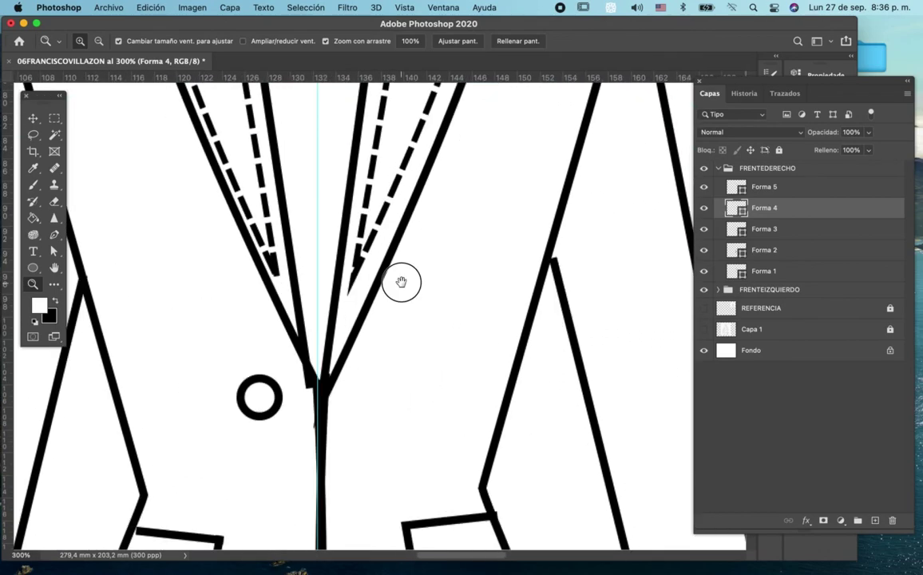
{"action": "scroll", "coordinate": [400, 282], "scroll_direction": "down", "scroll_amount": 2}
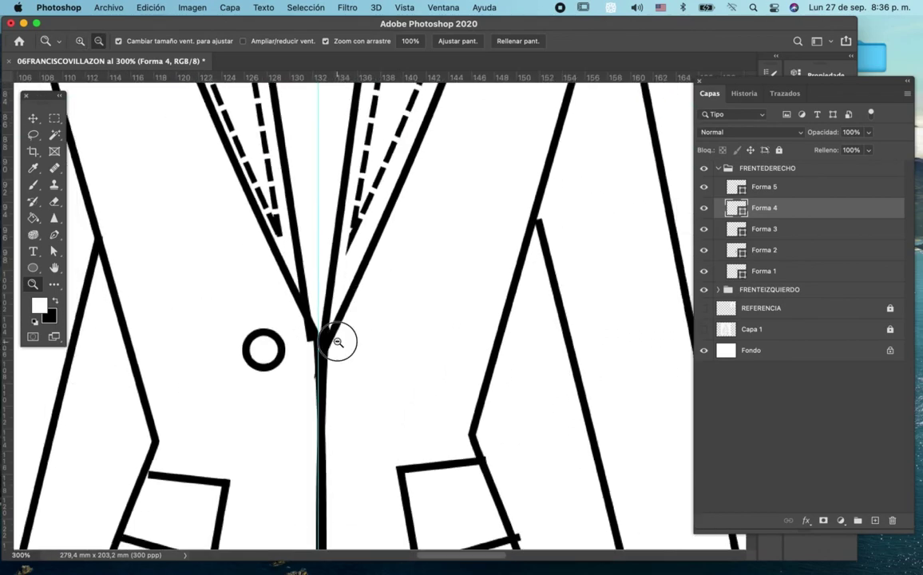
{"action": "scroll", "coordinate": [321, 346], "scroll_direction": "down", "scroll_amount": 5}
{"action": "left_click_drag", "start_coordinate": [350, 352], "coordinate": [362, 334]}
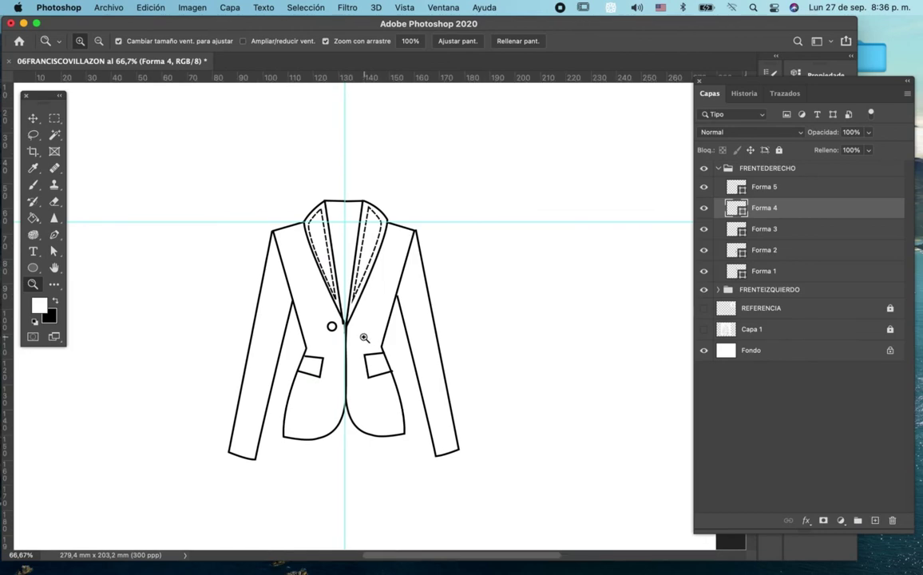